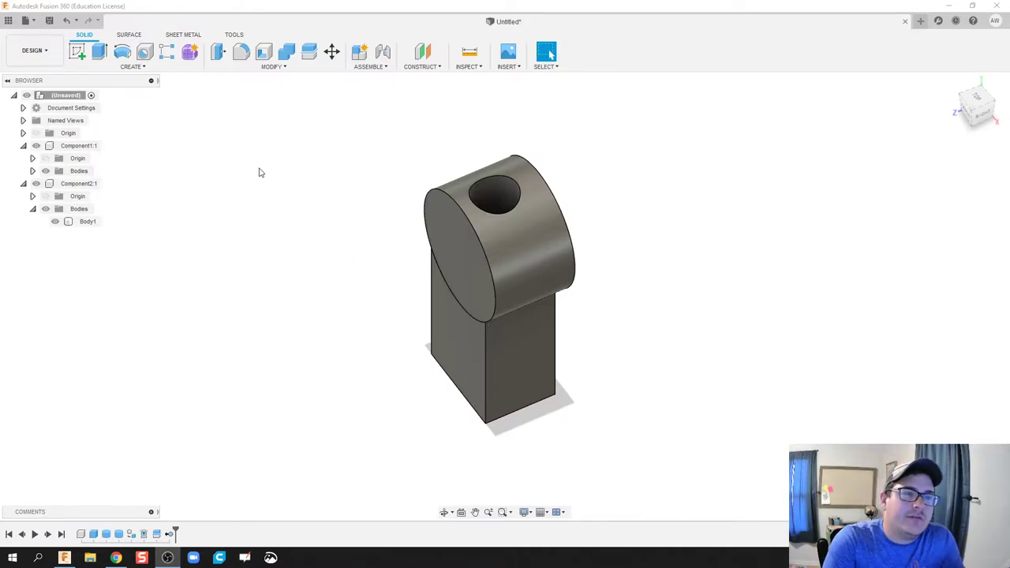
Step: Orbit the existing model to inspect the hole from several sides
left_click(89, 36)
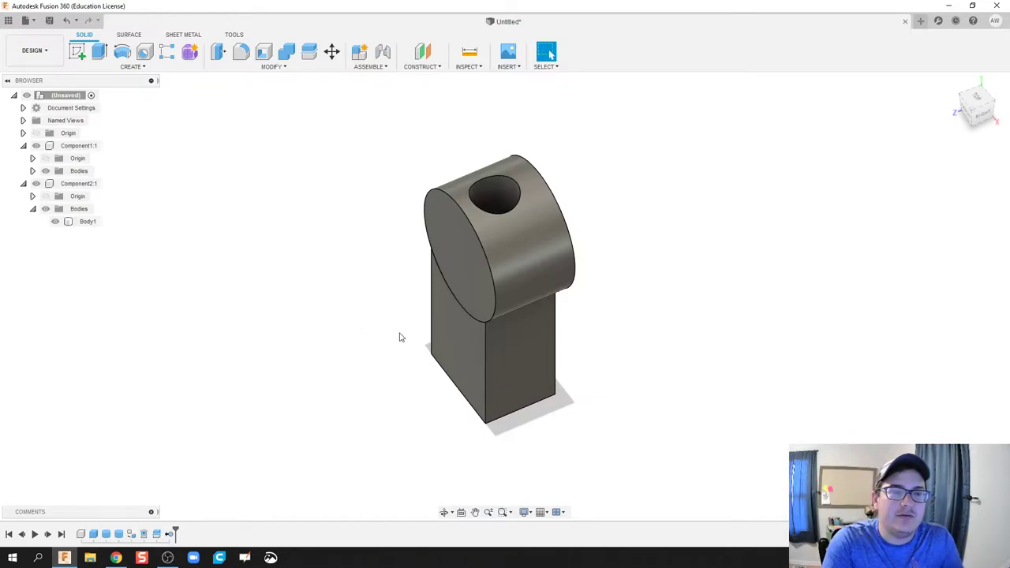
key("F4")
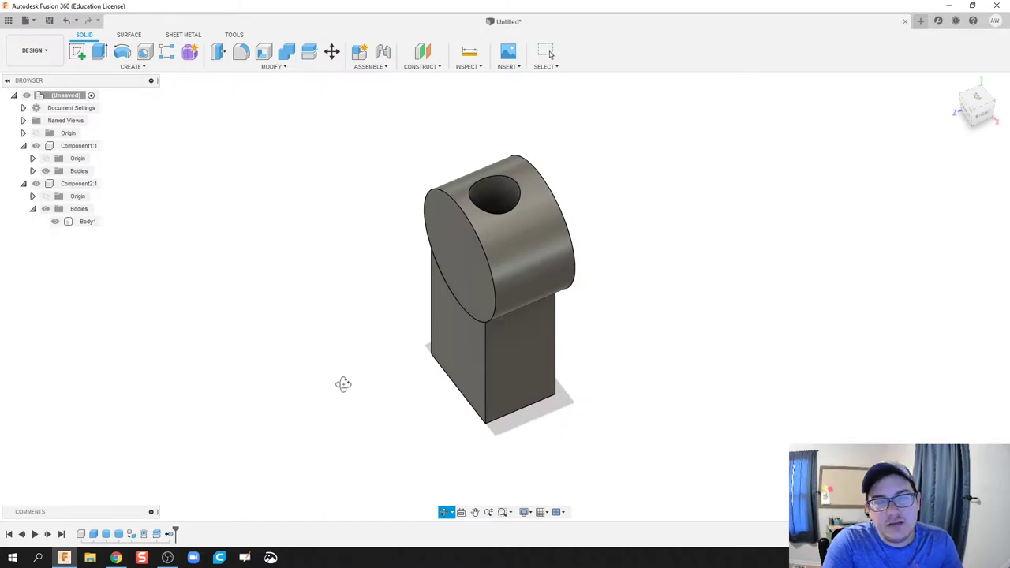
left_click_drag(342, 383, 479, 269)
key("Escape")
left_click(520, 232)
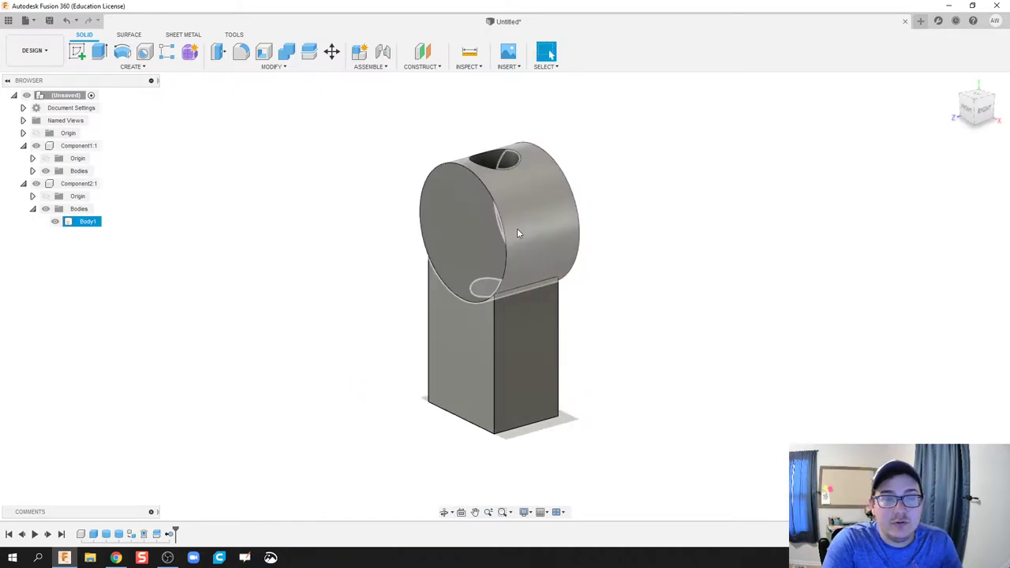
key("Escape")
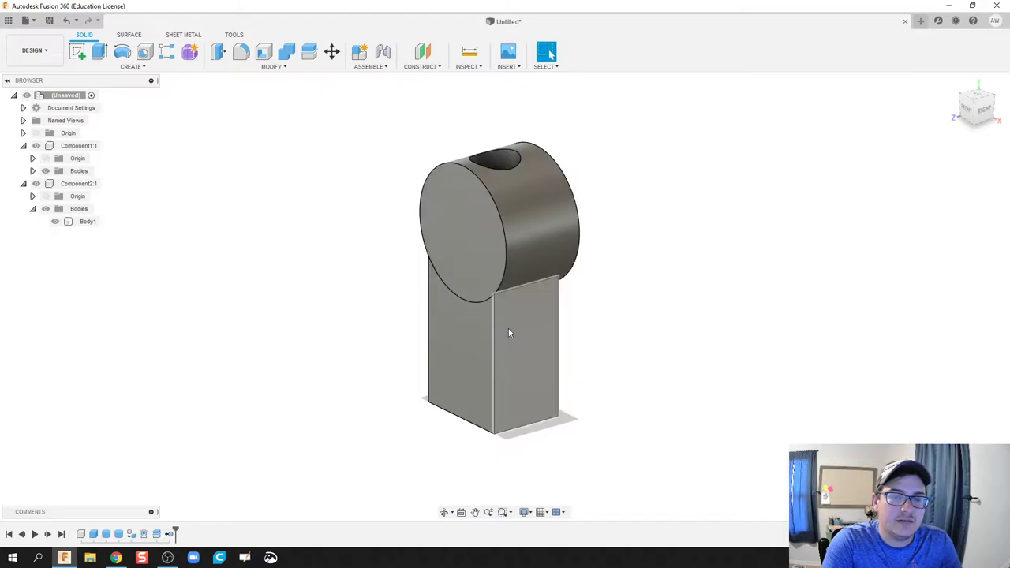
key("F4")
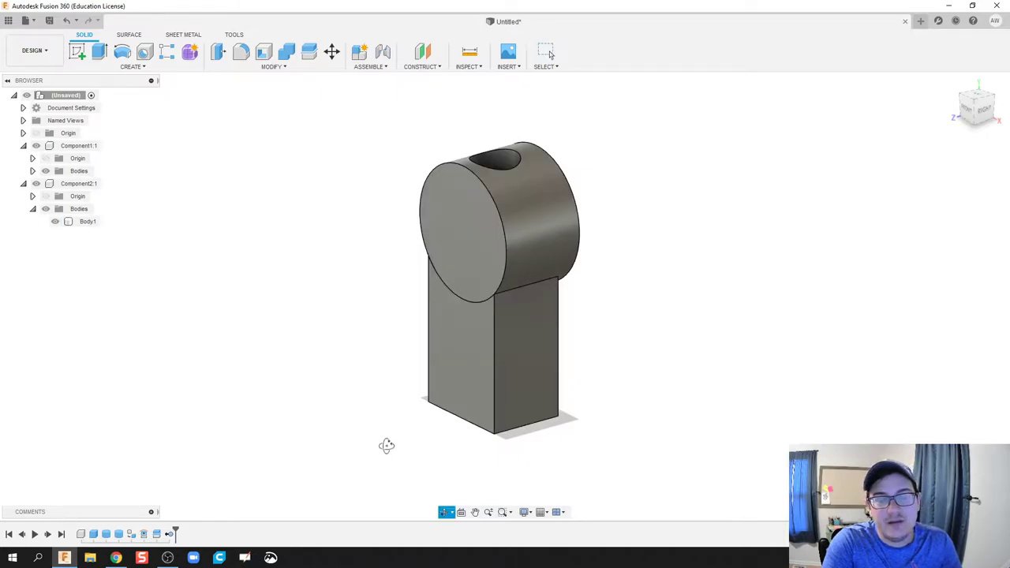
left_click_drag(388, 444, 501, 307)
key("Escape")
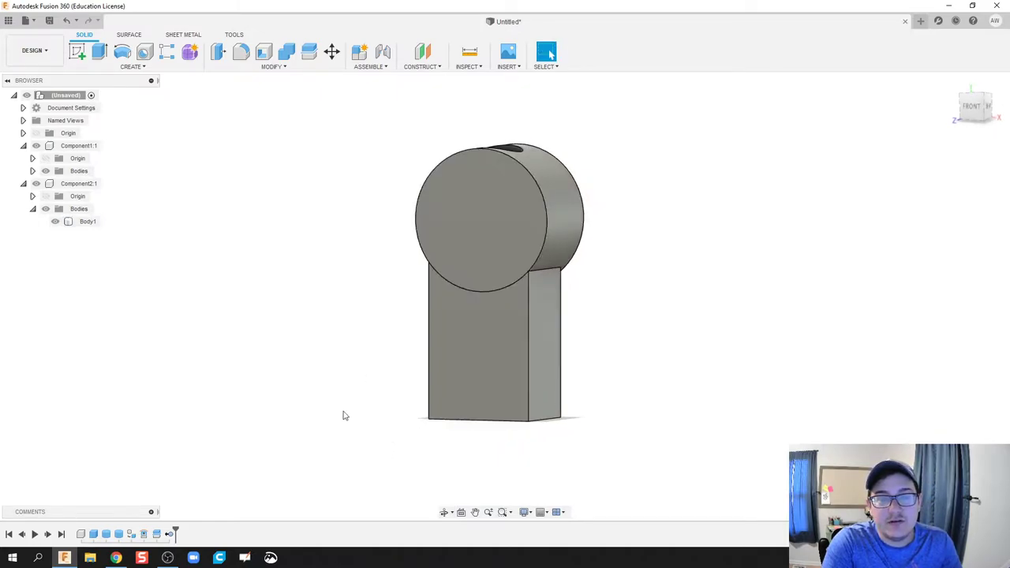
key("F4")
left_click_drag(329, 399, 353, 307)
key("Escape")
key("F4")
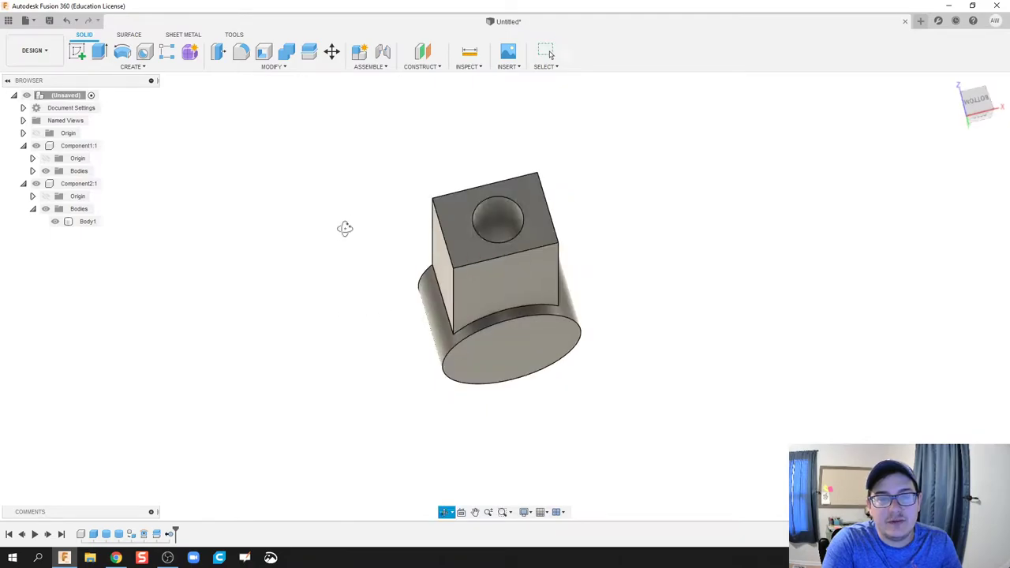
left_click_drag(347, 229, 302, 360)
key("Escape")
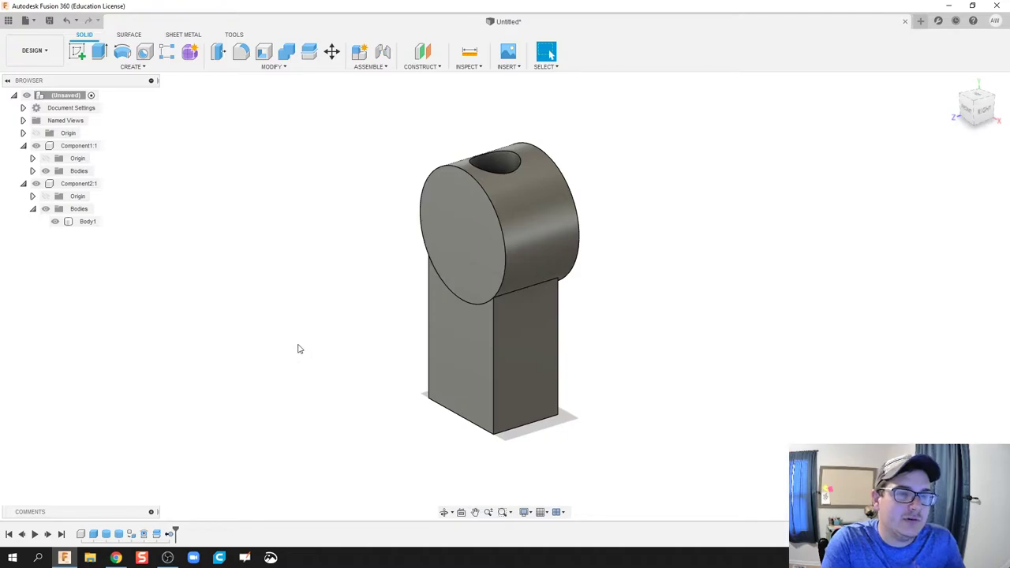
Step: In a new design, start a cylinder on a base plane and draw its circle
left_click(919, 21)
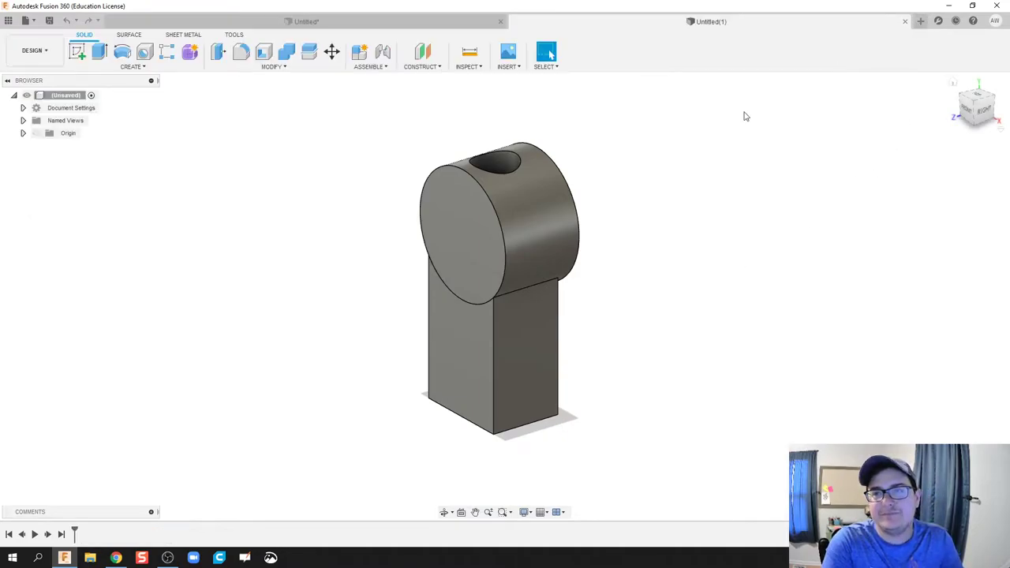
left_click(141, 67)
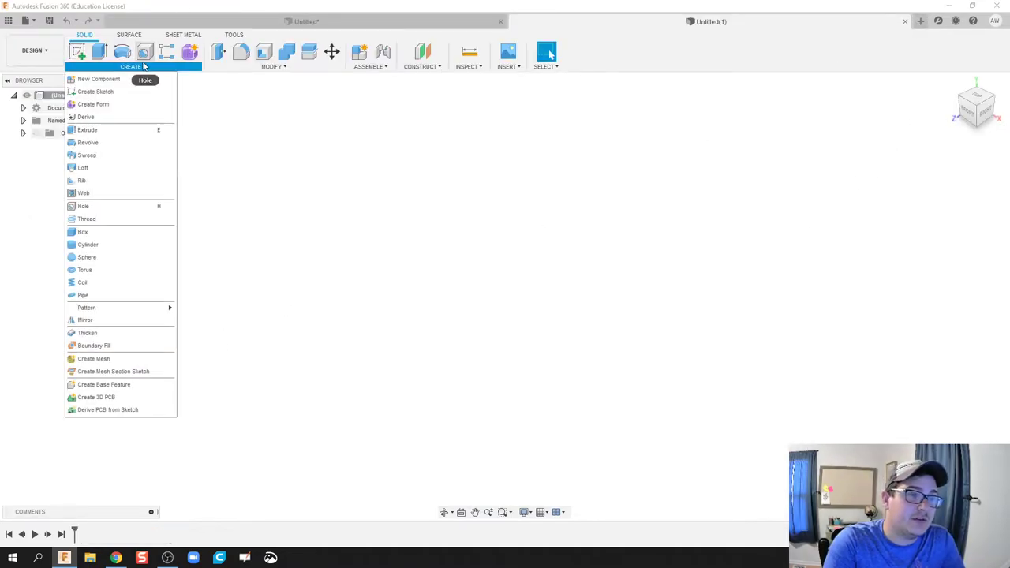
left_click(135, 249)
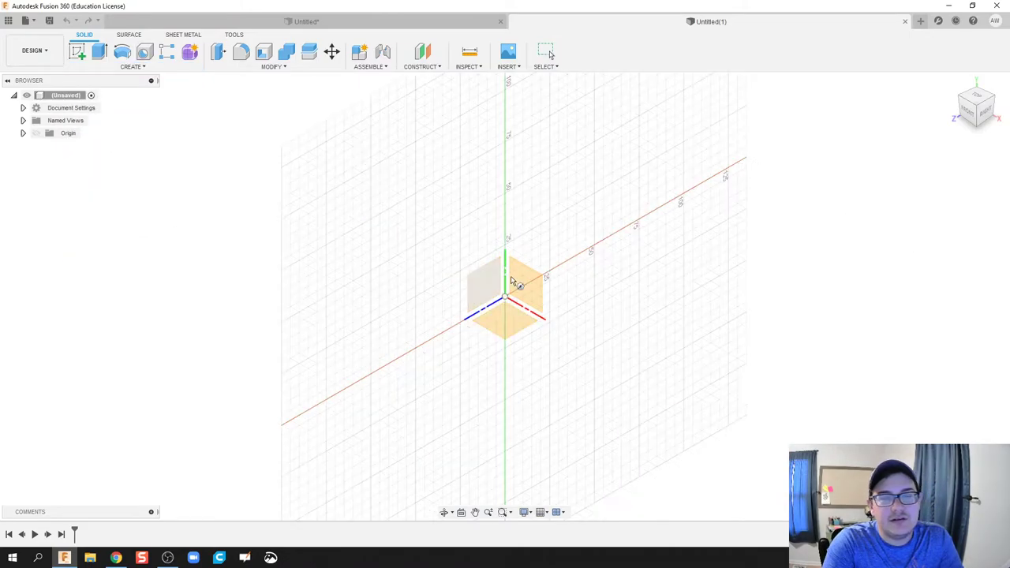
left_click(533, 291)
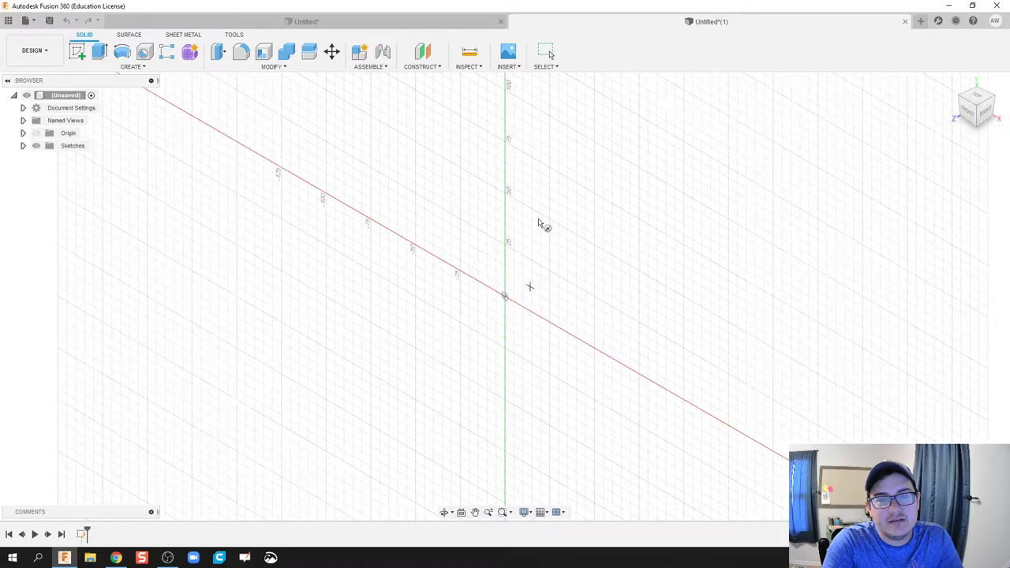
left_click(506, 142)
left_click(506, 168)
left_click_drag(489, 150, 363, 224)
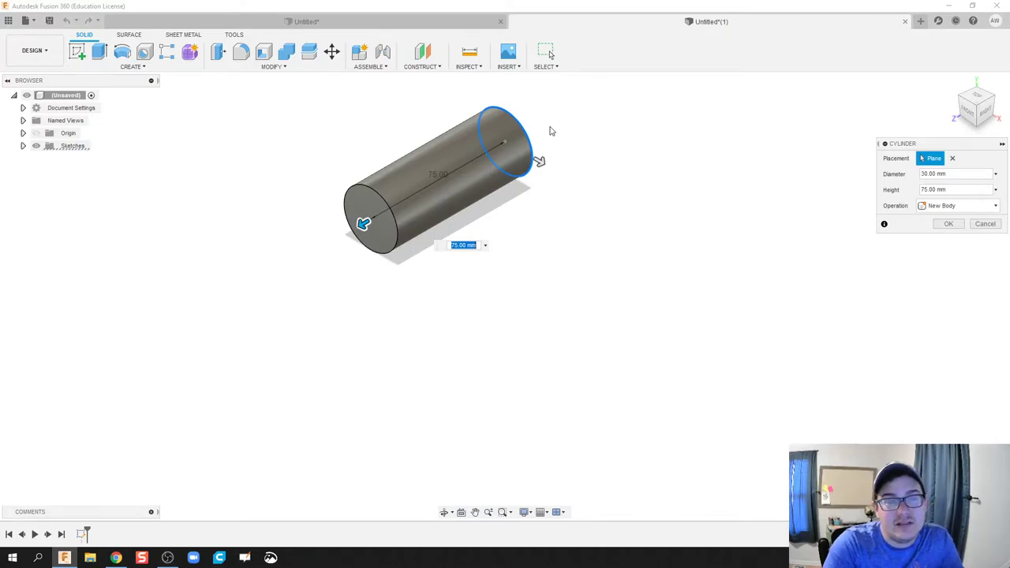
Step: Size the cylinder to 40 mm diameter and 40 mm height as a New Component
left_click_drag(539, 159, 553, 169)
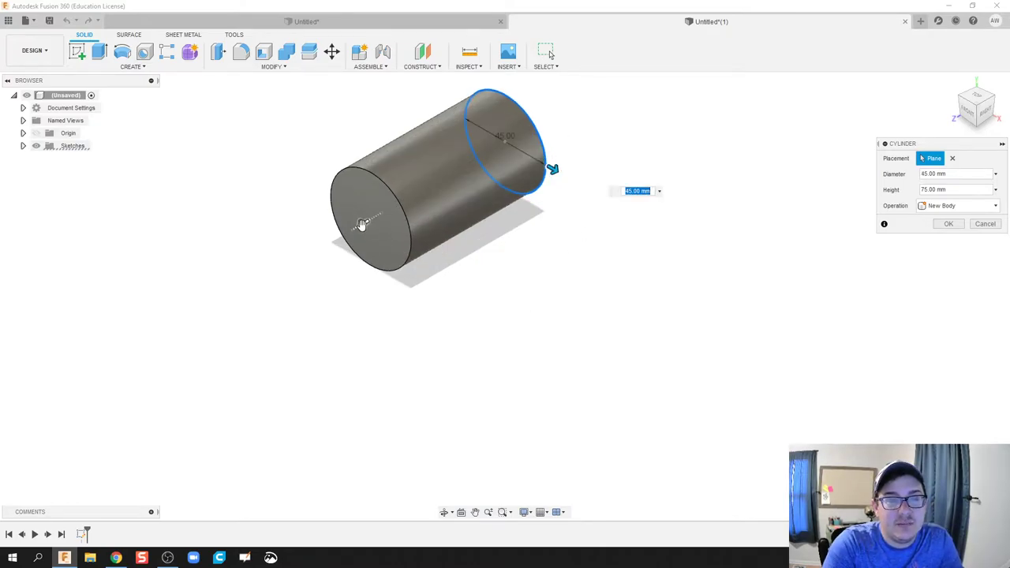
left_click_drag(364, 224, 418, 193)
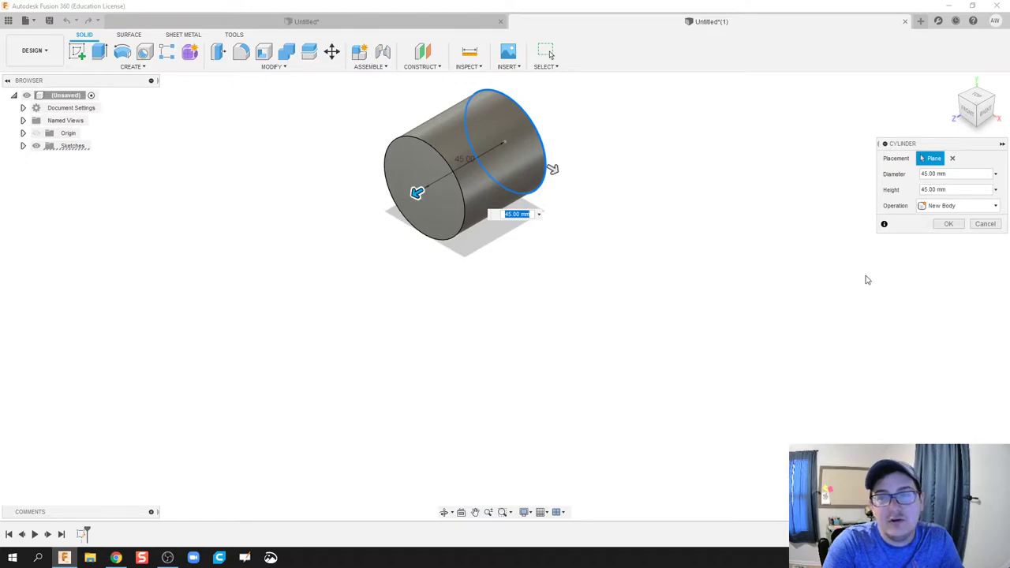
left_click(936, 207)
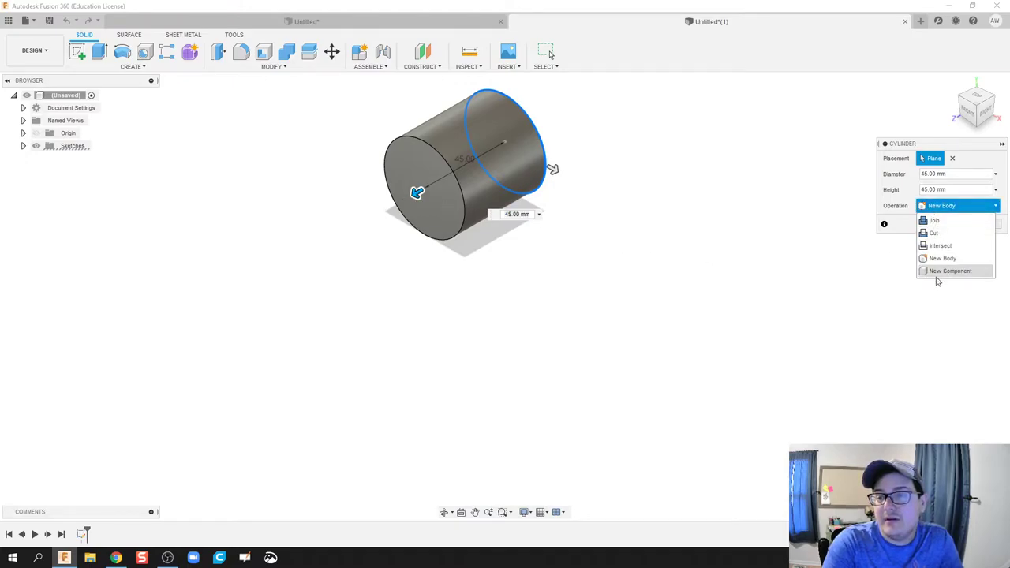
left_click(942, 271)
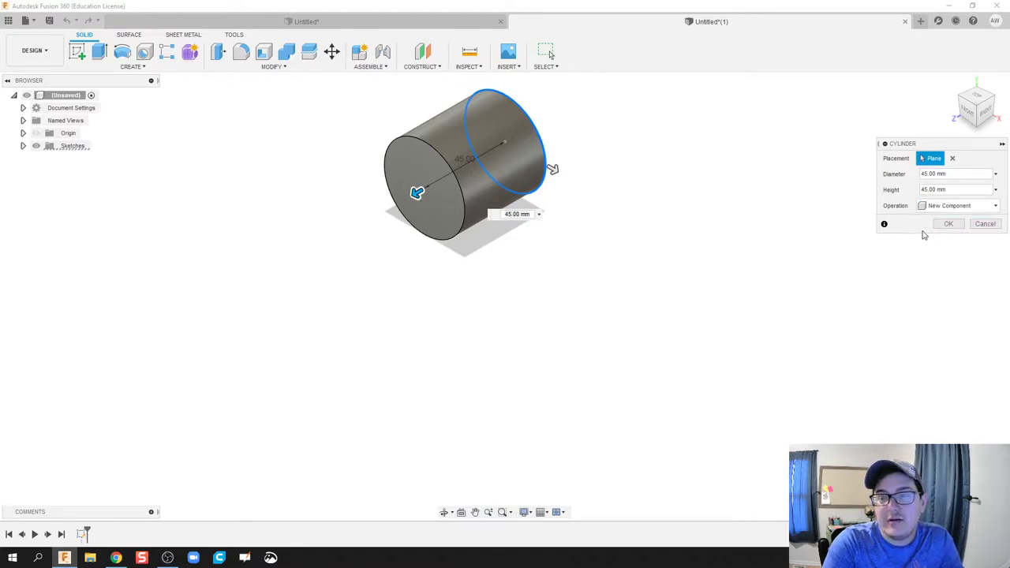
left_click_drag(417, 193, 426, 187)
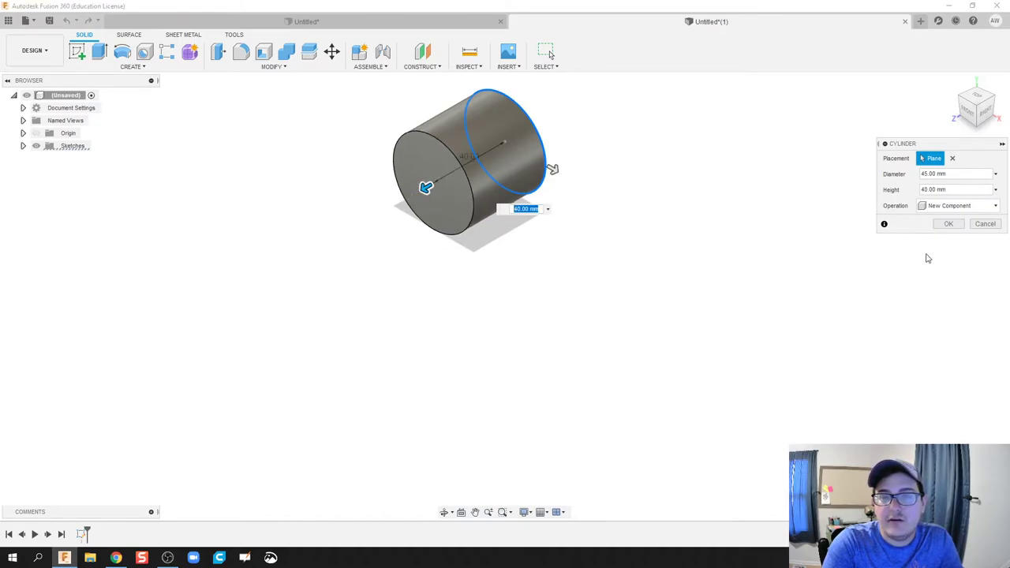
left_click(948, 223)
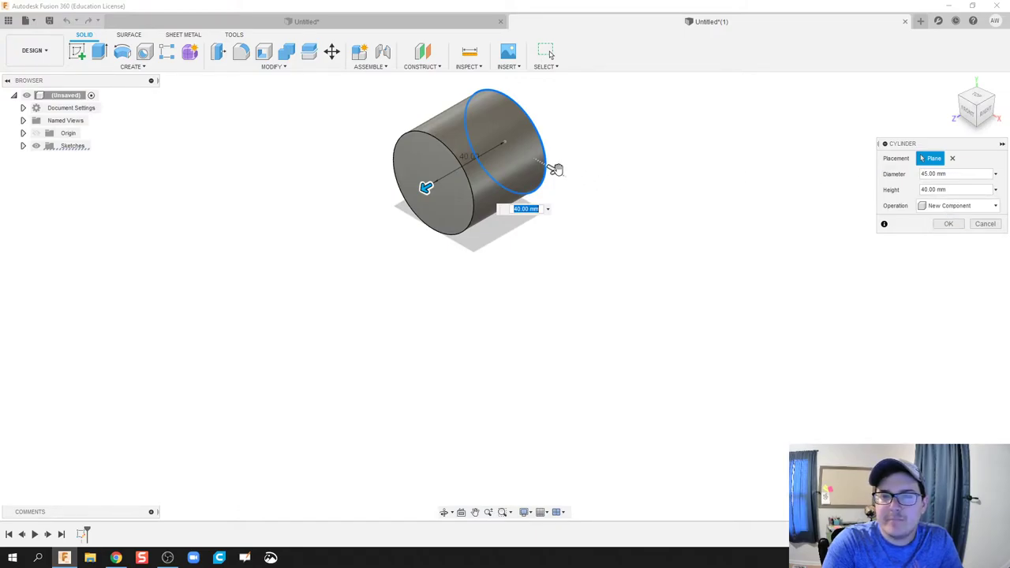
left_click(555, 169)
left_click_drag(553, 169, 548, 166)
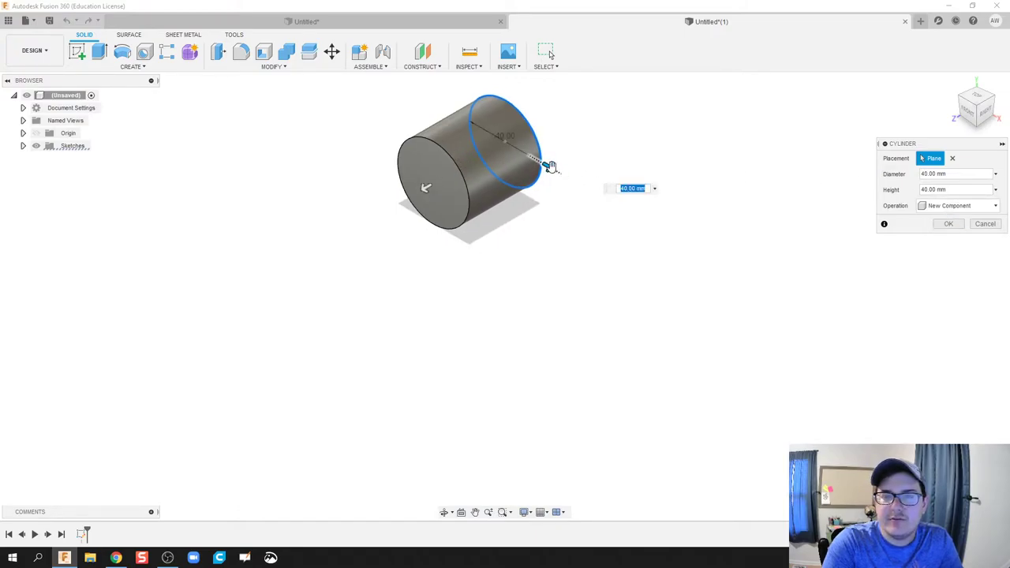
left_click(948, 224)
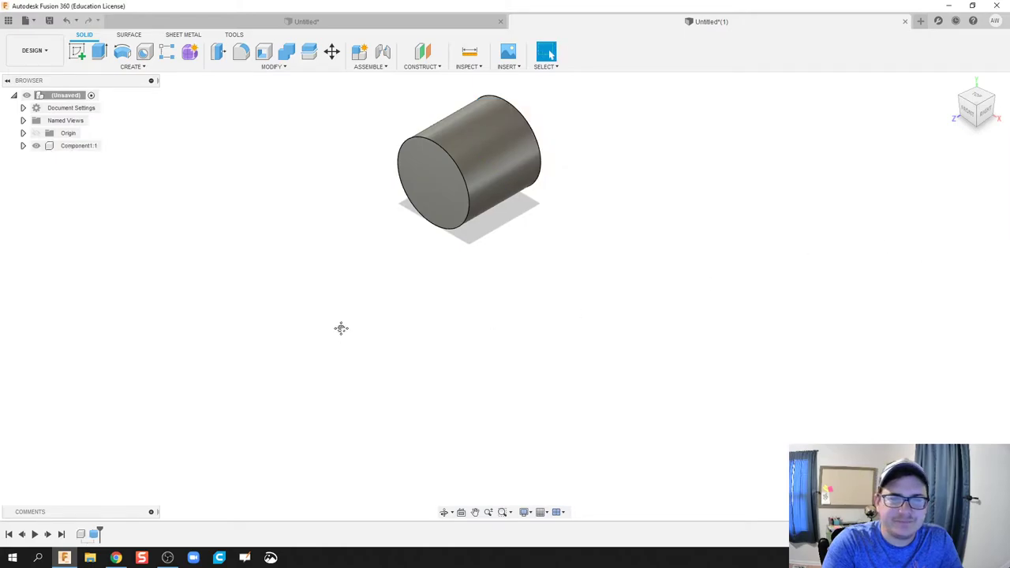
Step: Start a box on the ground plane with its base rectangle from the origin
middle_click_drag(372, 363, 450, 419)
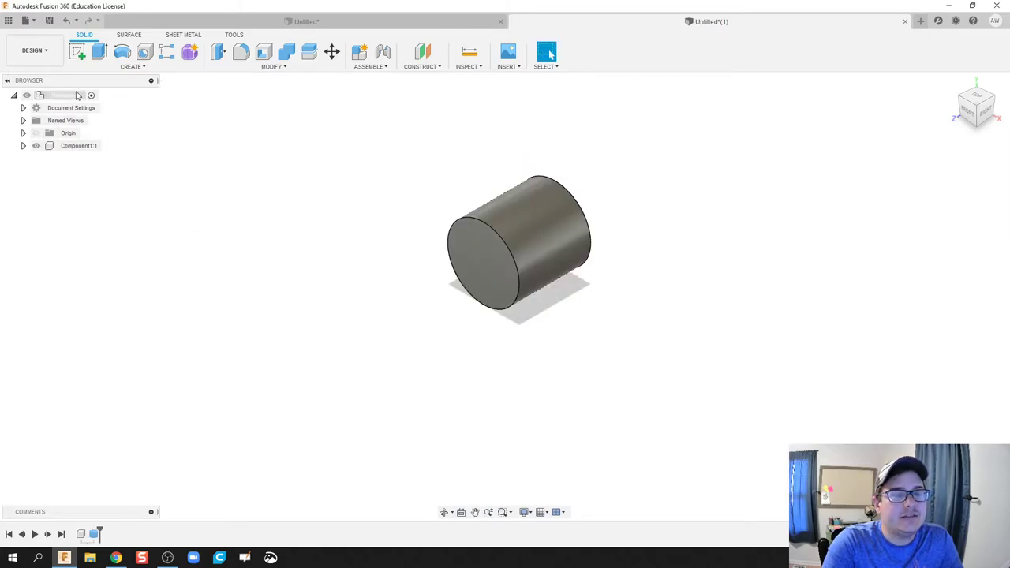
left_click(135, 67)
left_click(141, 236)
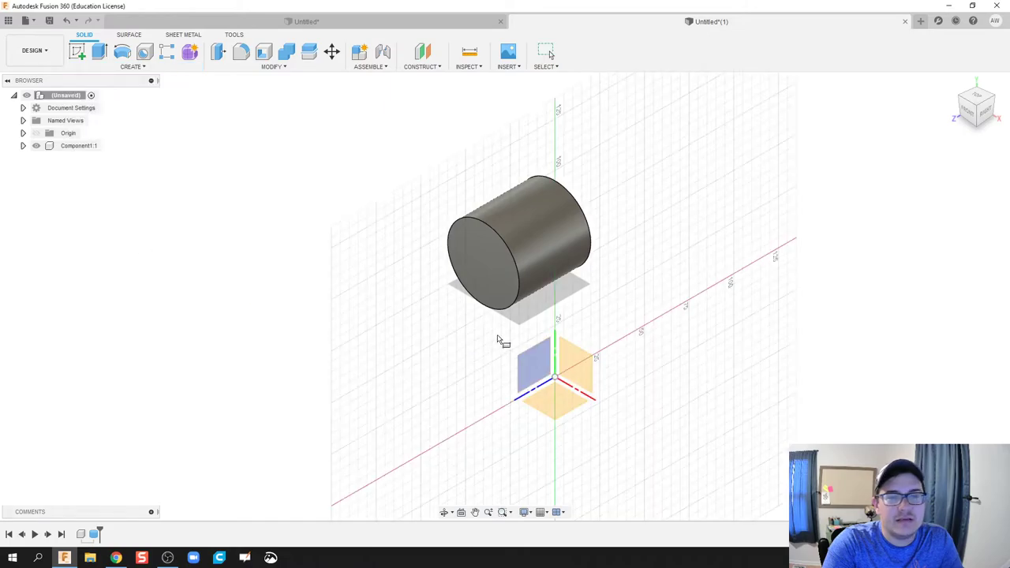
left_click(569, 400)
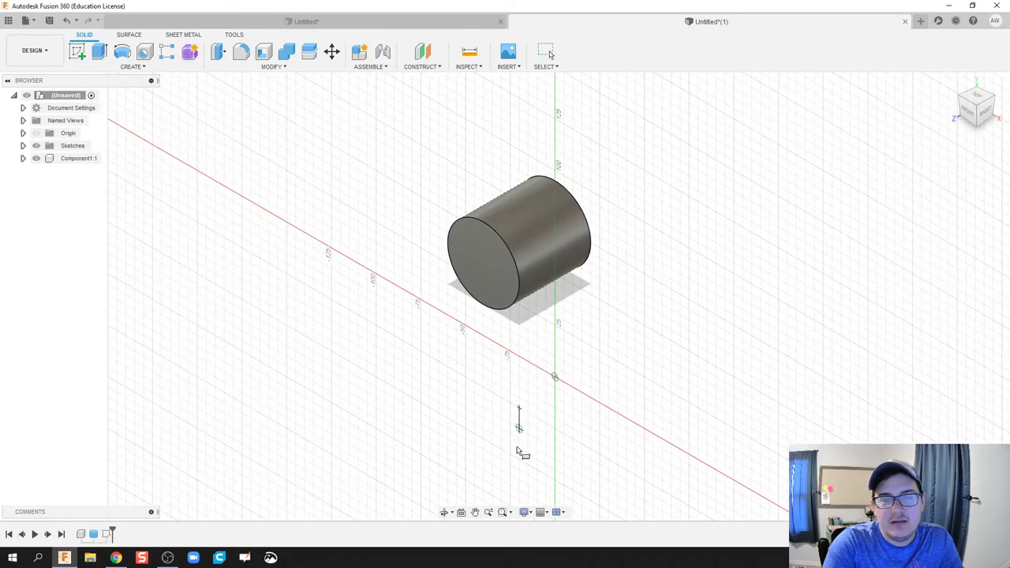
left_click(555, 377)
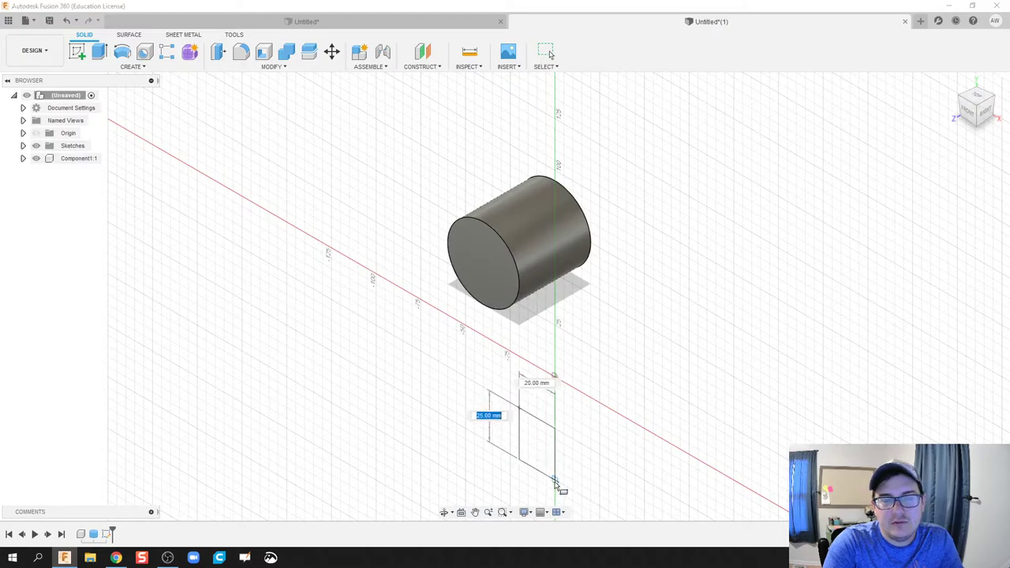
left_click(555, 483)
Step: Size the box to 40 mm length, width and height as a New Component
left_click_drag(497, 300, 532, 317)
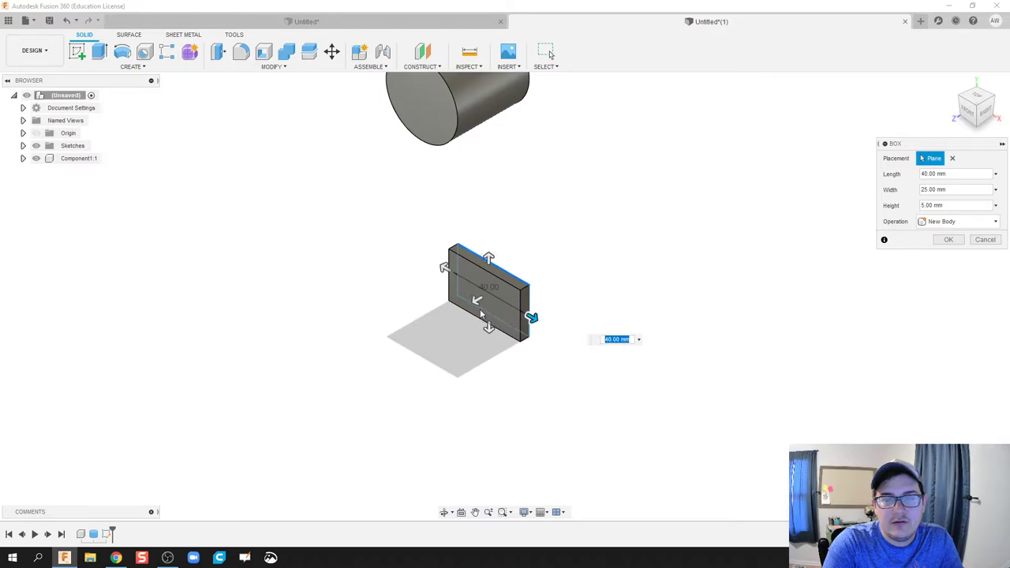
left_click_drag(476, 300, 413, 334)
left_click_drag(459, 274, 457, 244)
left_click(970, 221)
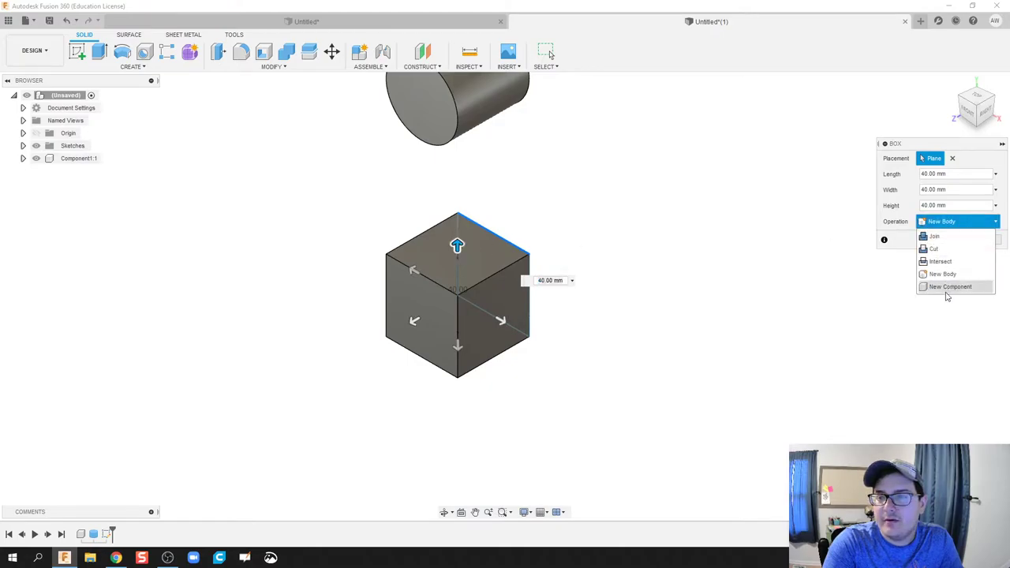
left_click(950, 286)
left_click(947, 239)
middle_click_drag(613, 257, 639, 300)
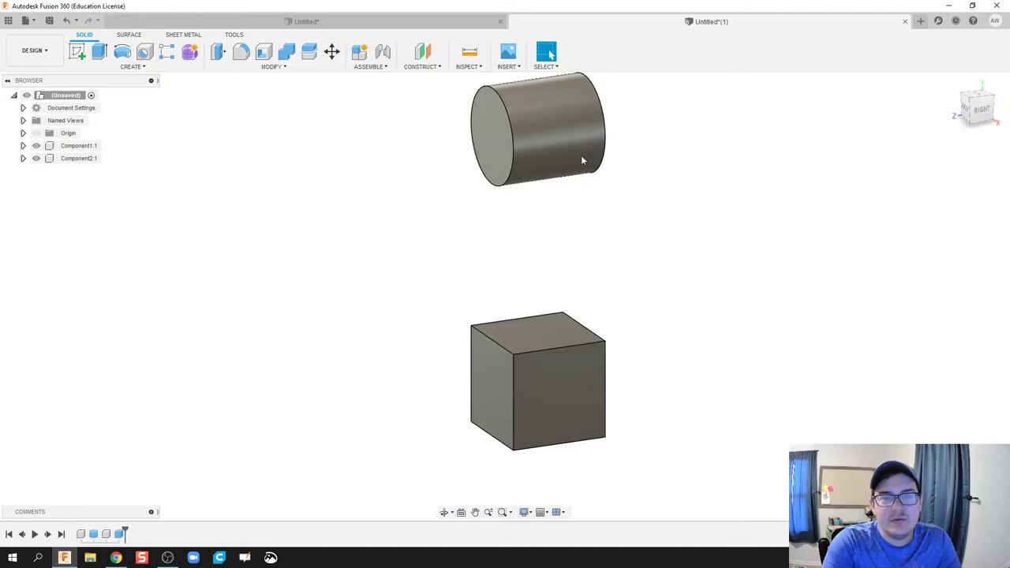
Step: Move the cylinder and box together, capture the position, then undo the capture
left_click_drag(579, 156, 576, 251)
left_click_drag(557, 362, 562, 317)
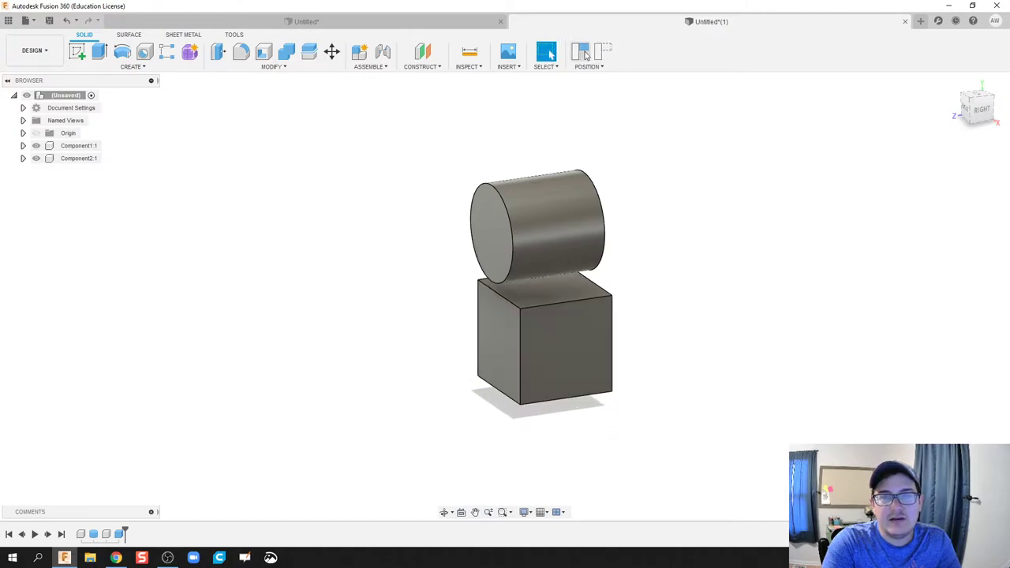
left_click(580, 53)
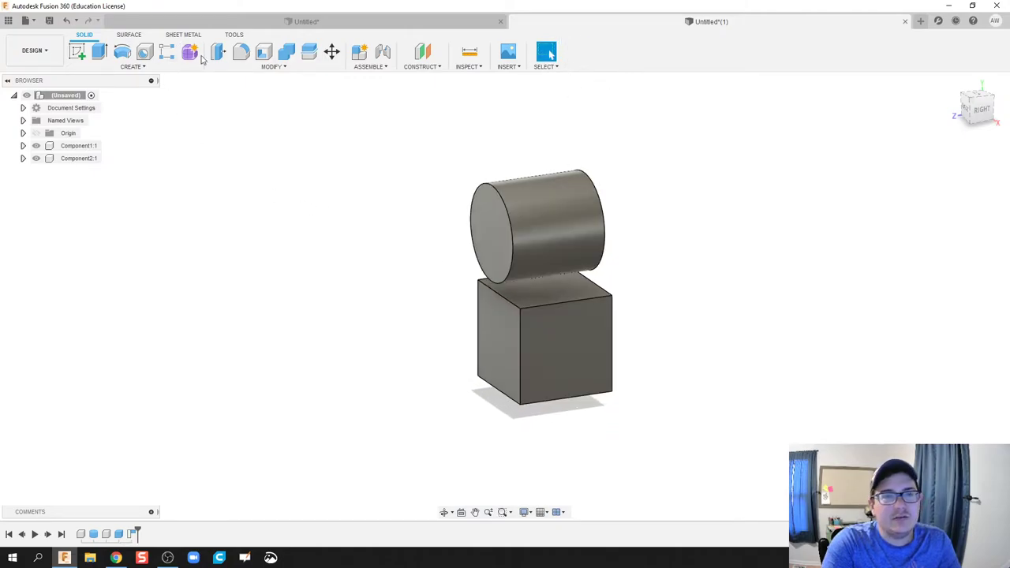
key("ctrl+z")
key("ctrl+z")
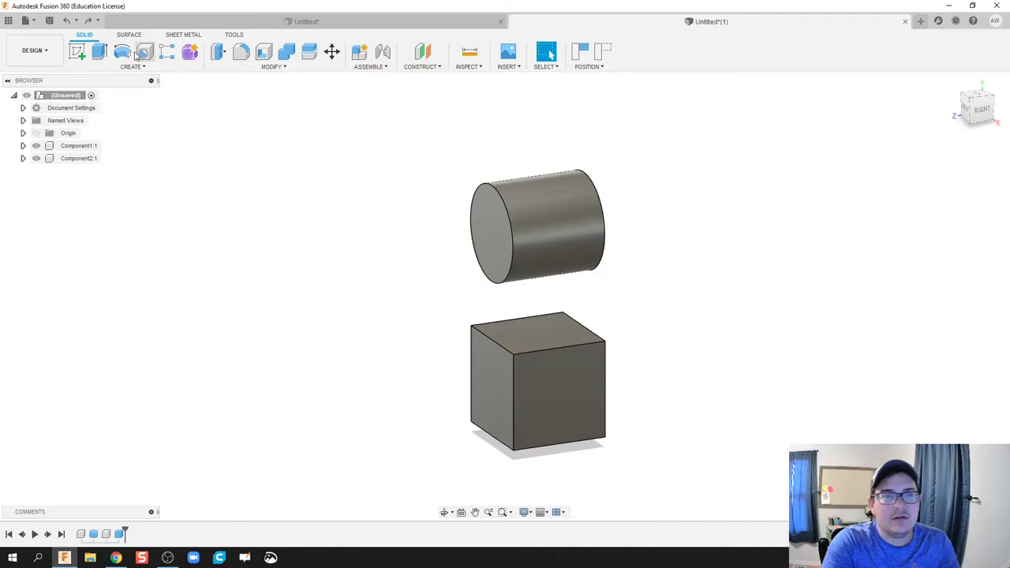
Step: Start Replace Face, continuing without capturing the moved positions
left_click(273, 67)
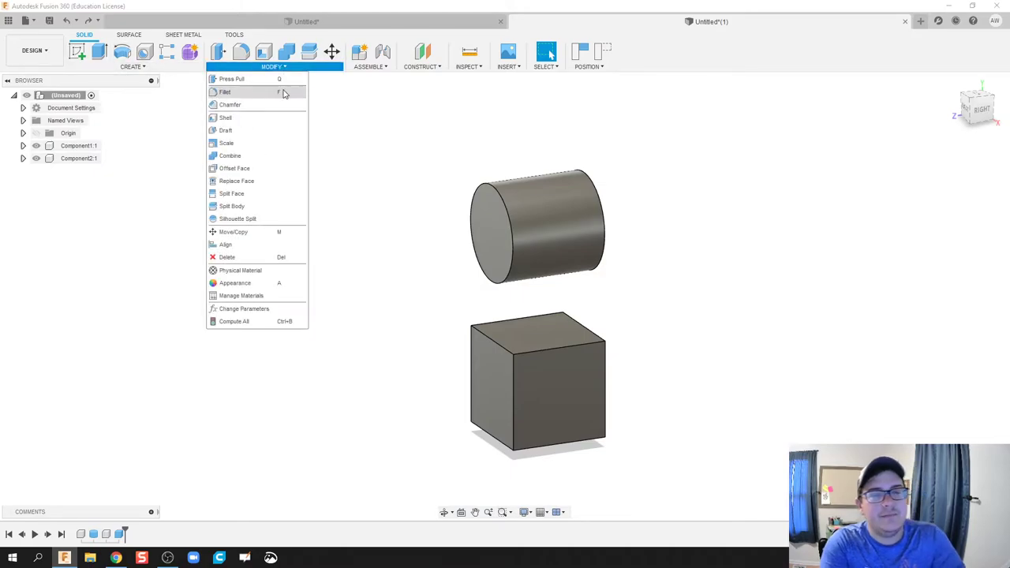
left_click(265, 182)
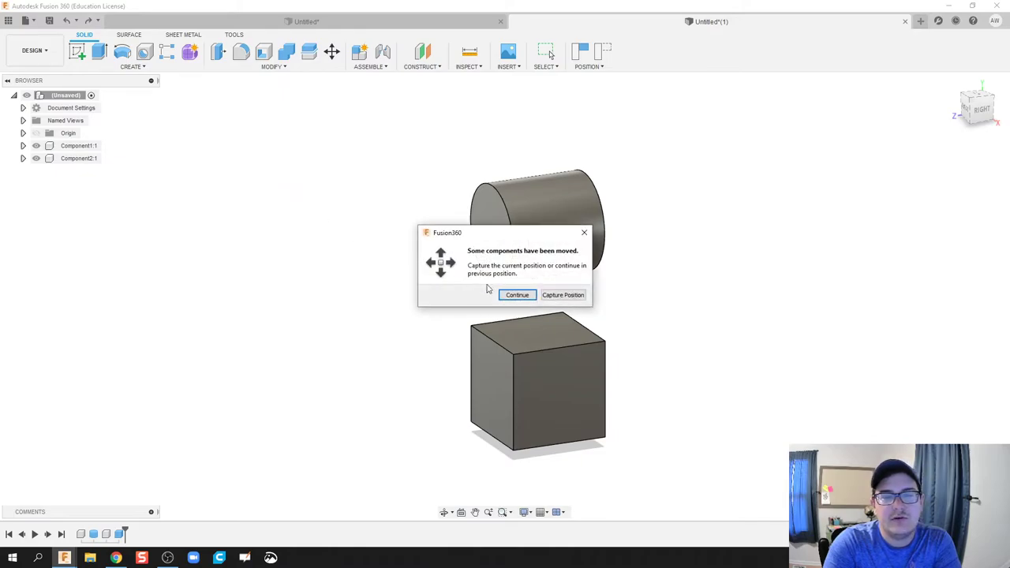
left_click(518, 295)
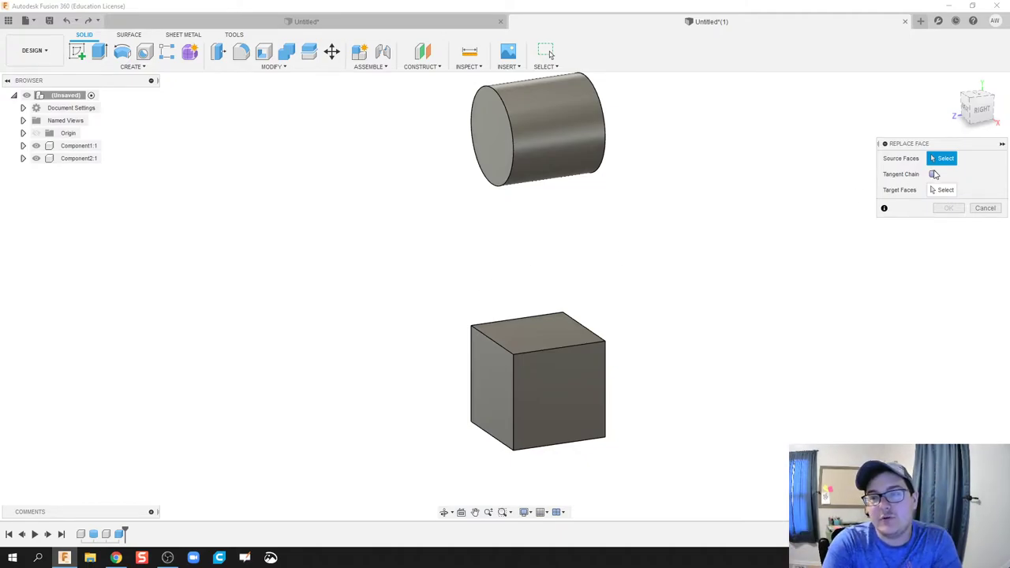
Step: Replace the box's top face with the cylinder's curved face as a trial
left_click(545, 343)
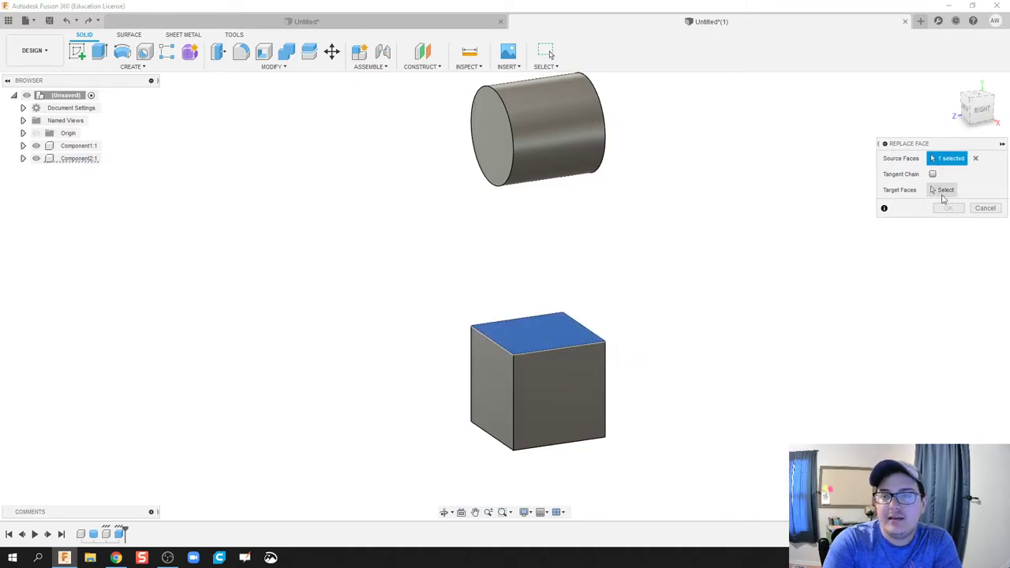
left_click(942, 192)
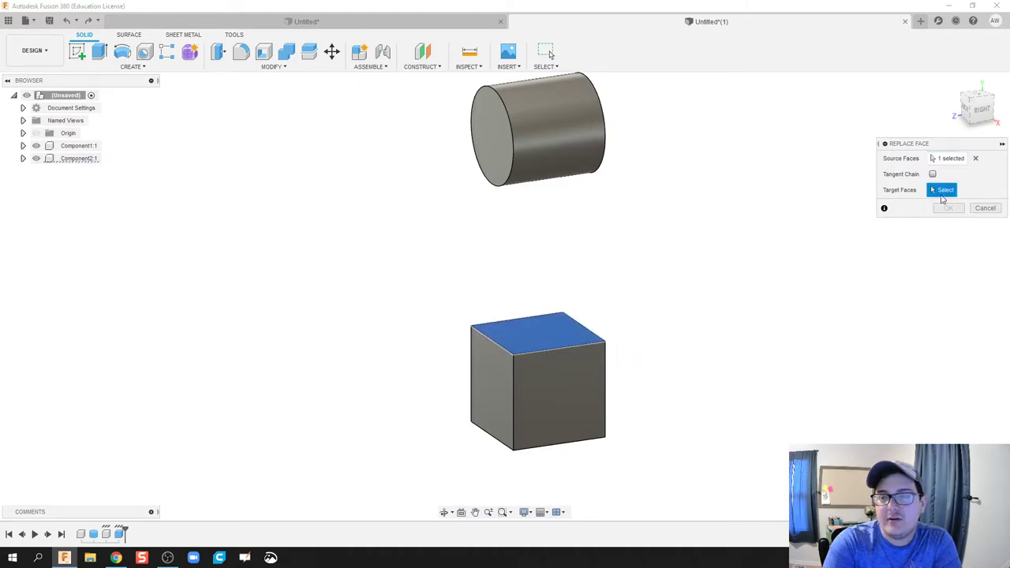
left_click(563, 134)
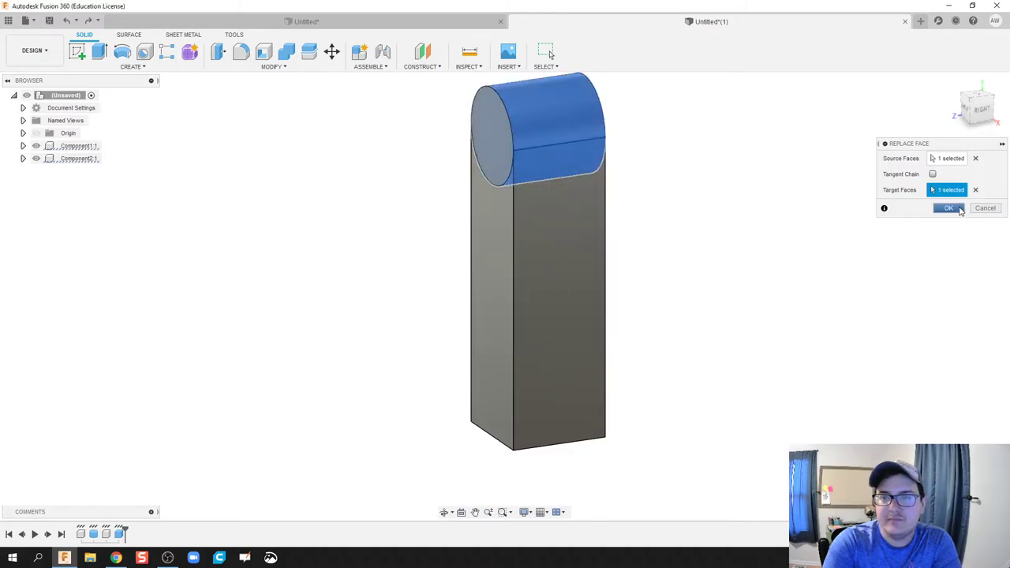
left_click(948, 209)
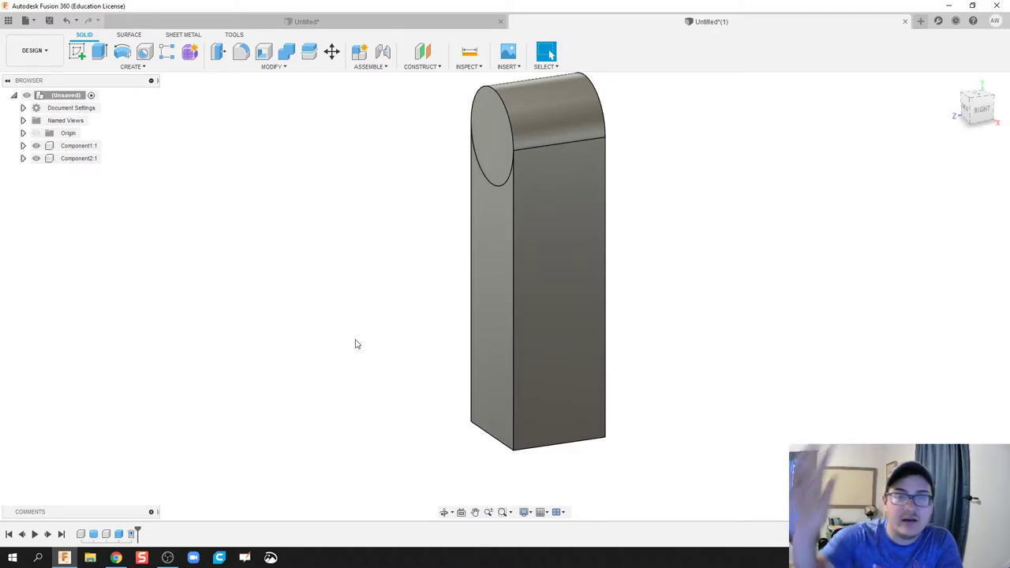
Step: Inspect the trial result, undo the replacement and revert the component positions
middle_click_drag(320, 319, 365, 307, "shift")
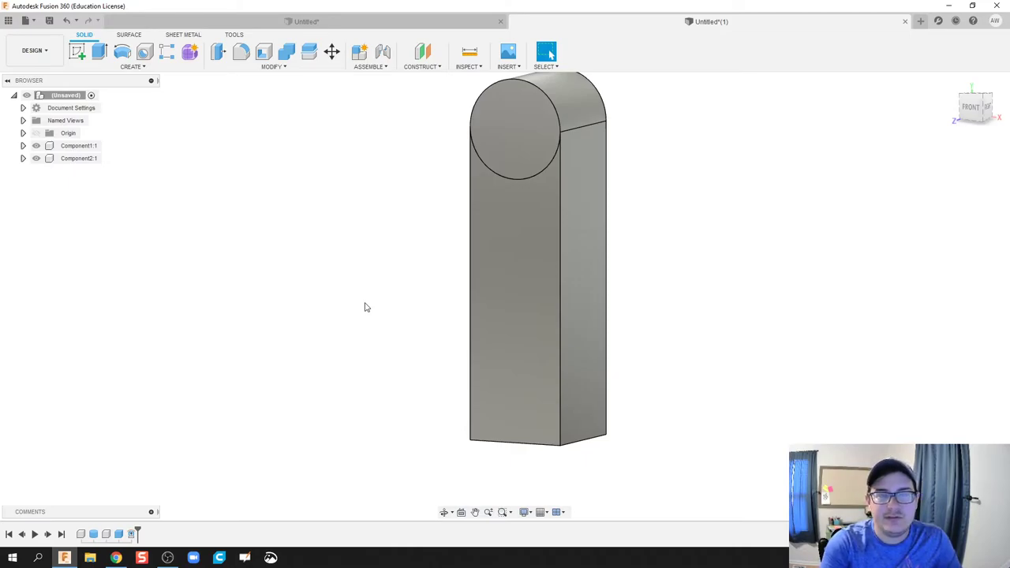
middle_click_drag(411, 292, 434, 342)
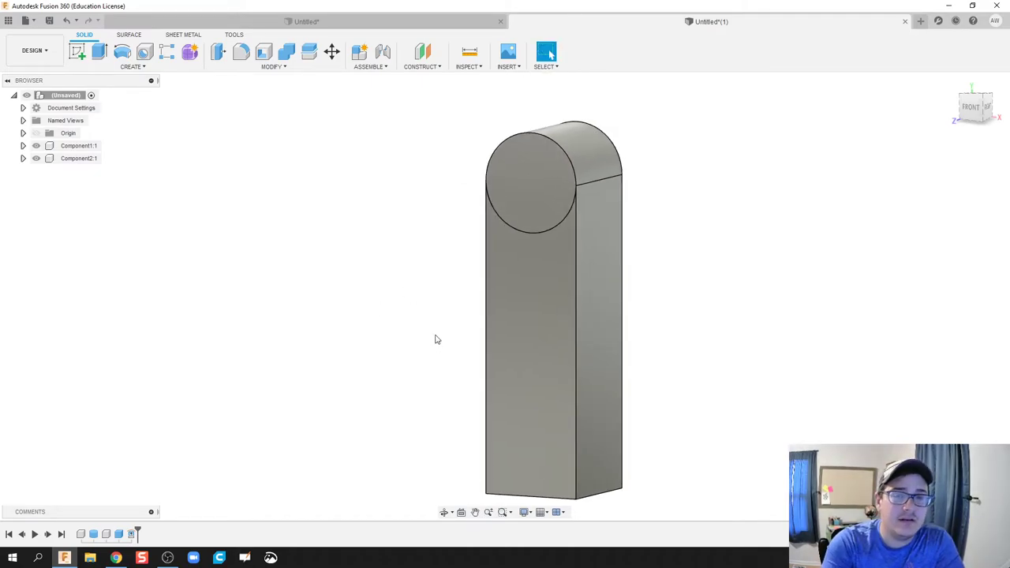
middle_click_drag(438, 331, 387, 309)
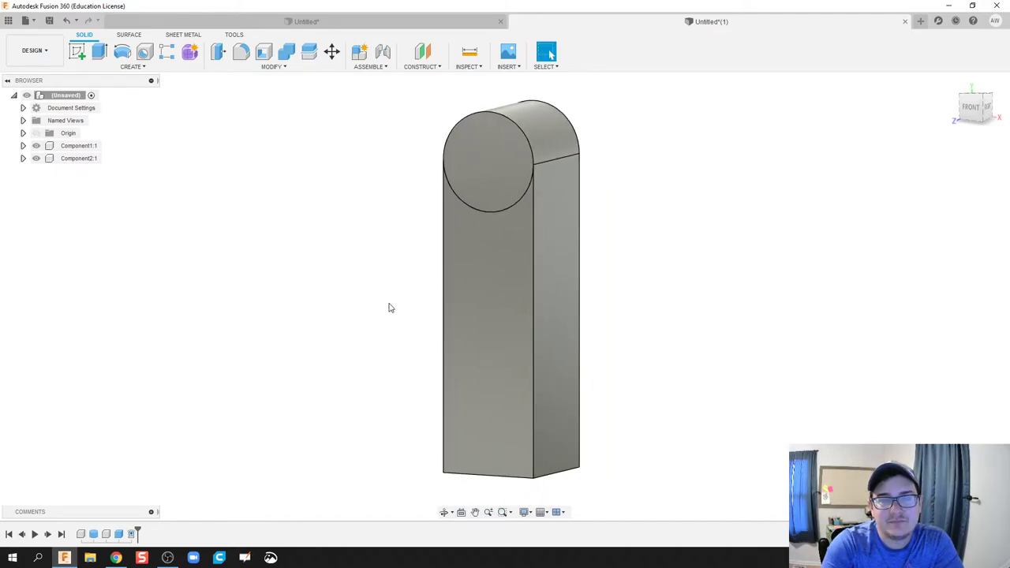
key("ctrl+z")
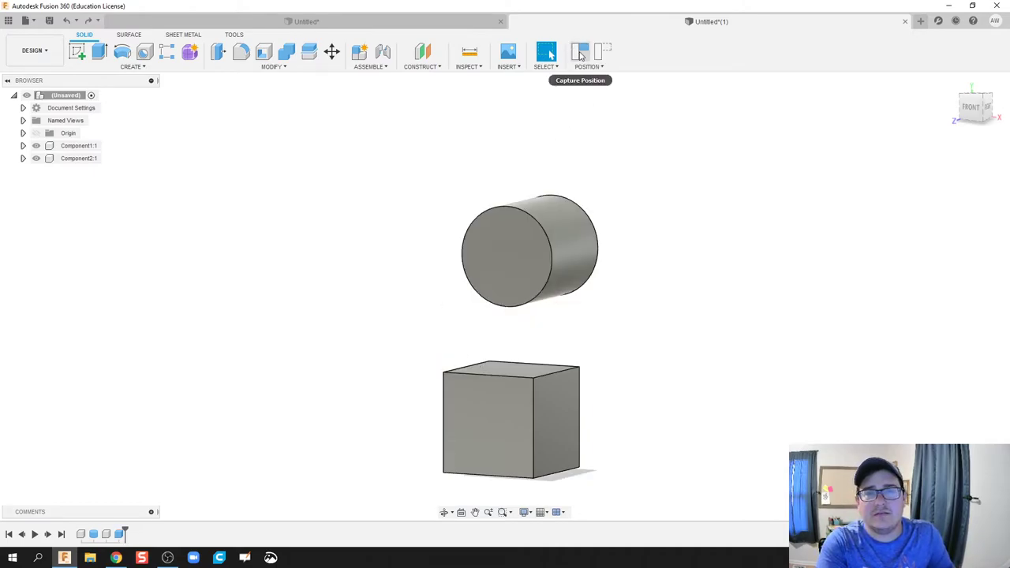
left_click(603, 52)
middle_click_drag(573, 300, 521, 343, "shift")
Step: Try a 10 mm cylinder cut into the box top, then cancel it
key("Escape")
left_click(137, 67)
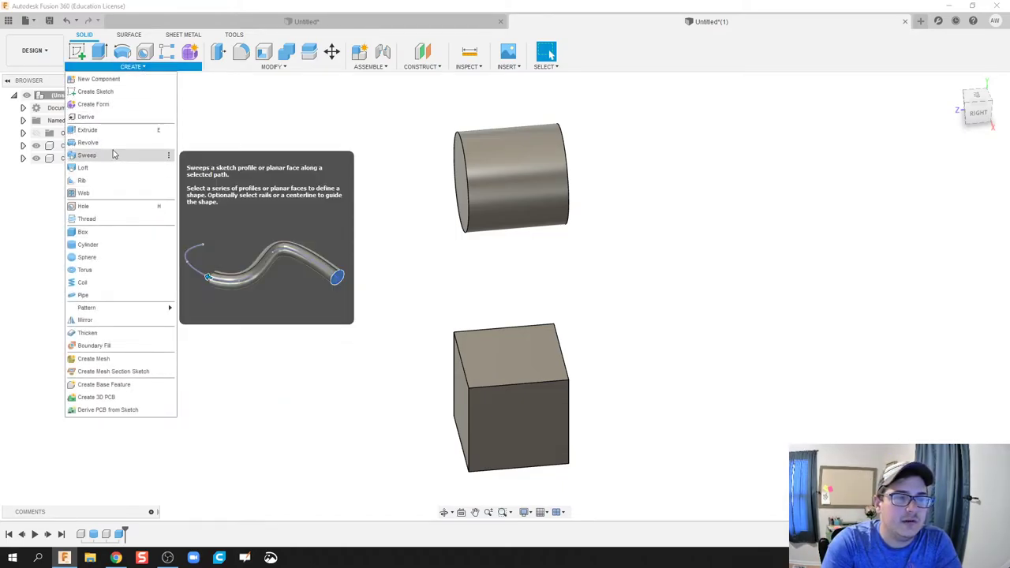
left_click(122, 245)
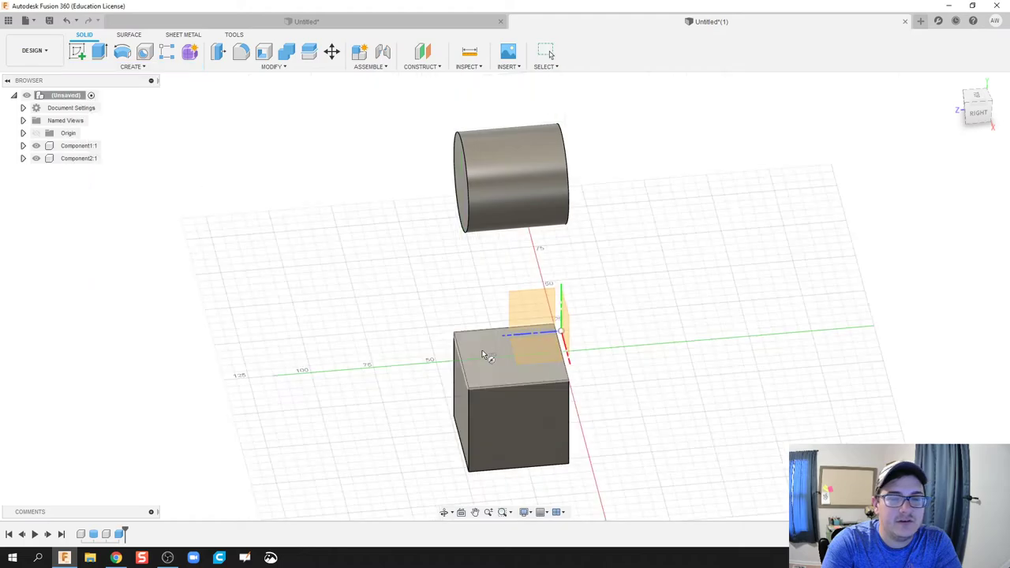
left_click(485, 355)
left_click(508, 355)
left_click(522, 383)
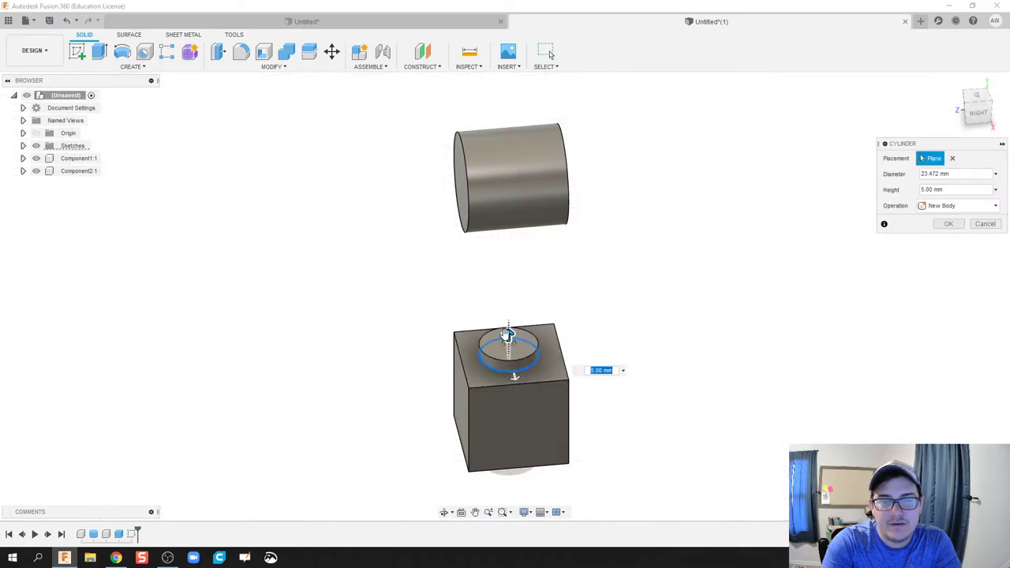
left_click_drag(508, 336, 509, 474)
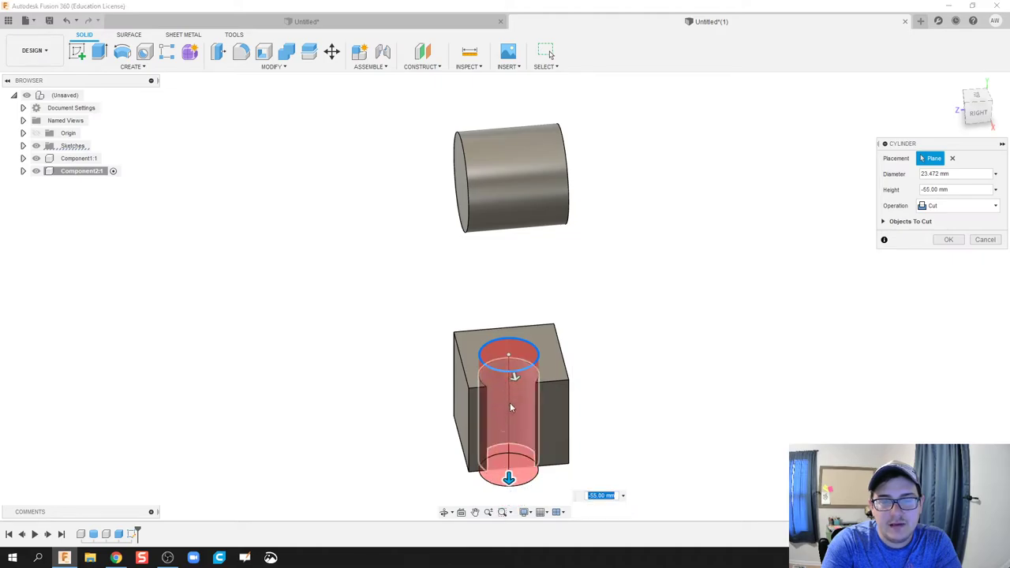
left_click_drag(515, 374, 521, 379)
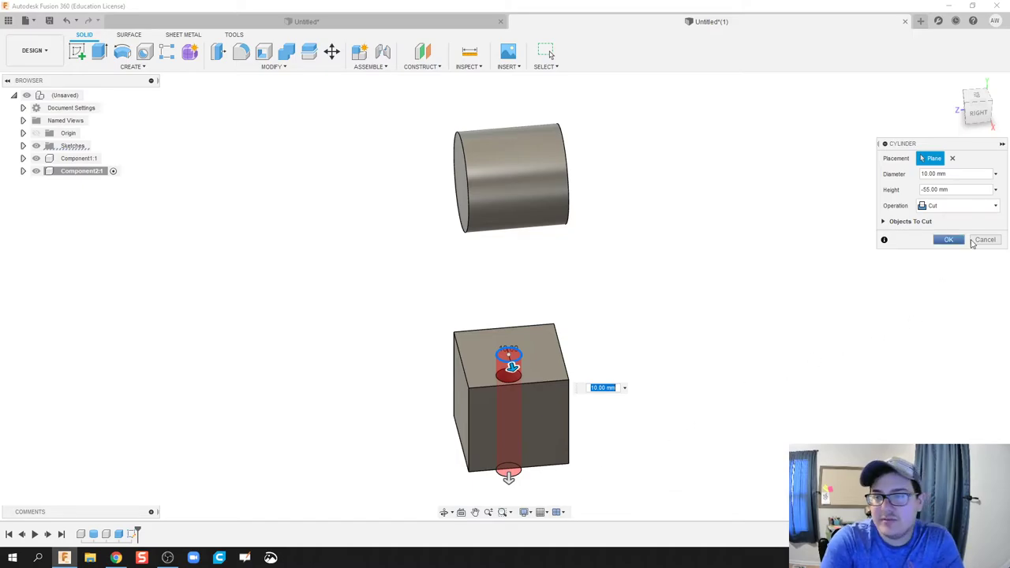
left_click(985, 239)
Step: Cut a 23.446 mm round hole 50 mm deep into the box's top face
left_click(133, 66)
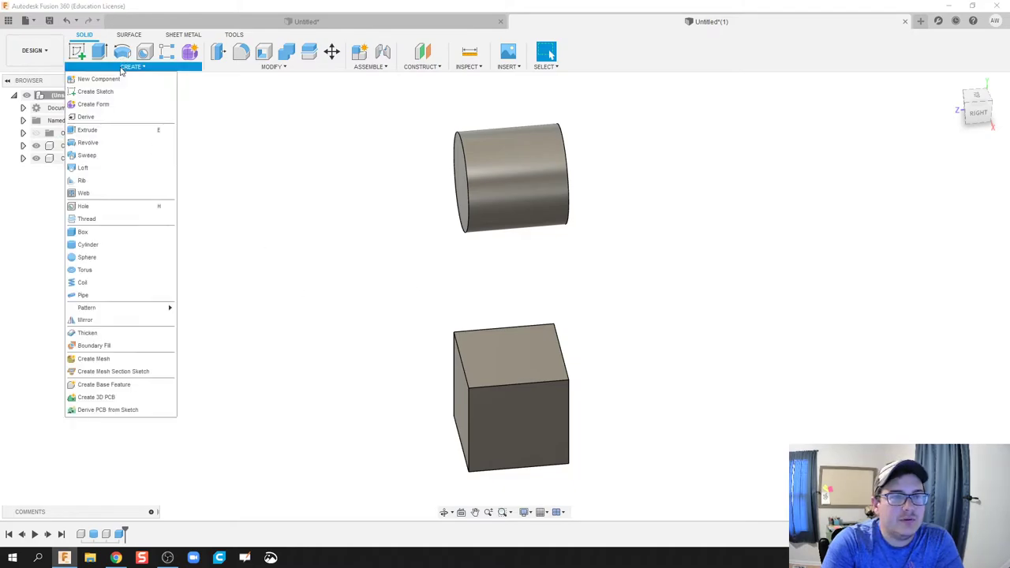
left_click(89, 245)
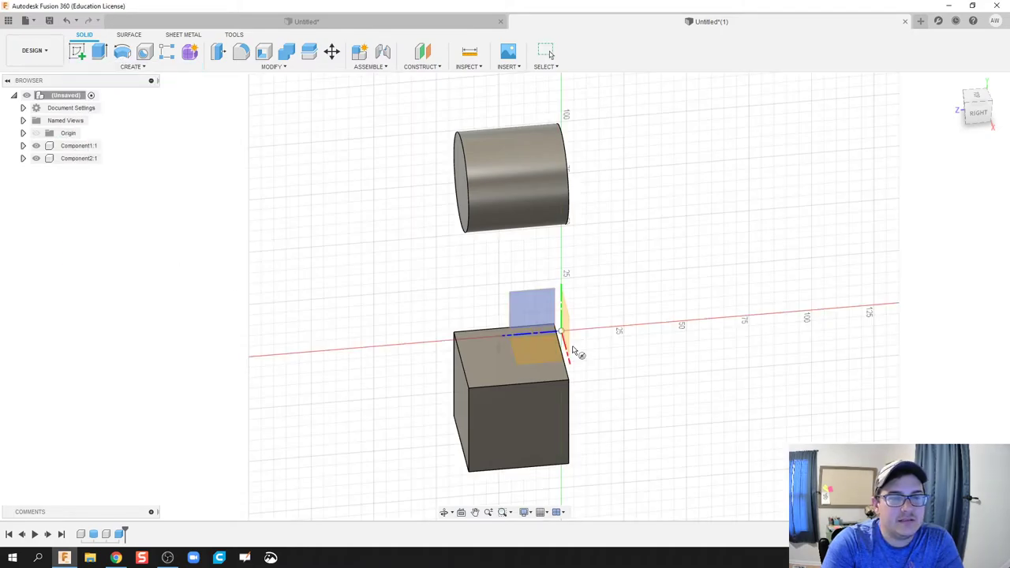
left_click(562, 351)
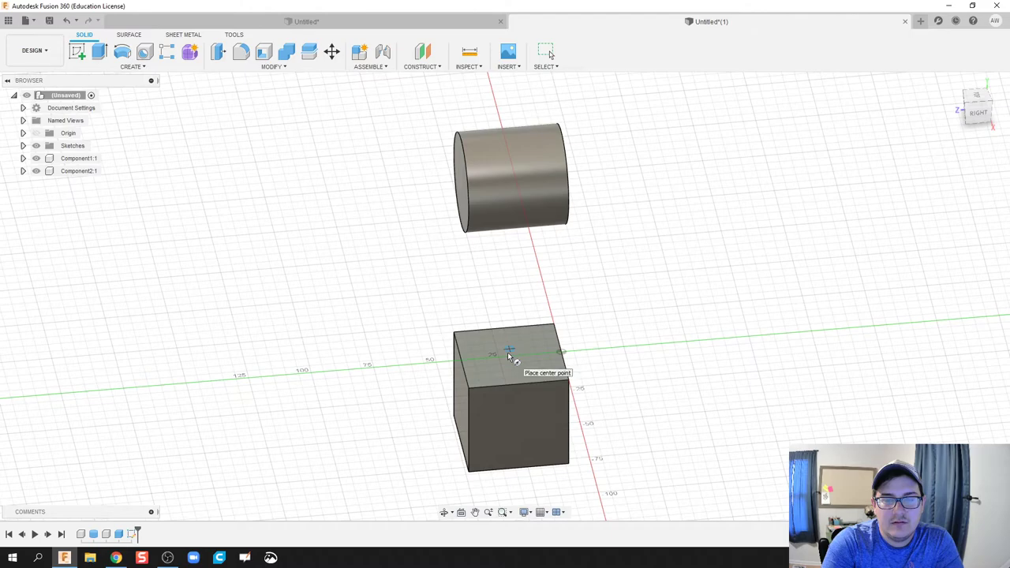
left_click(510, 350)
left_click(524, 352)
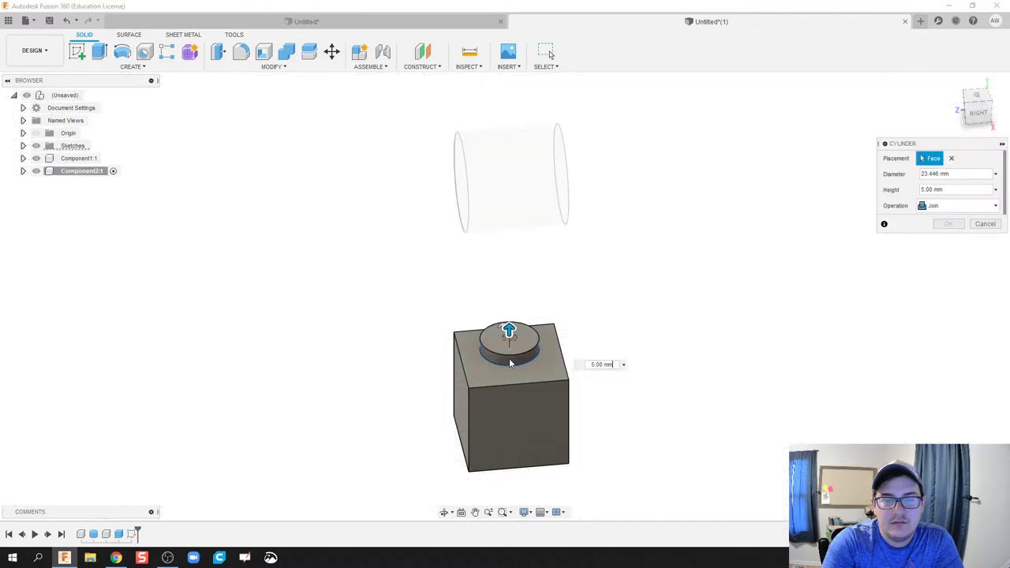
left_click_drag(509, 340, 505, 428)
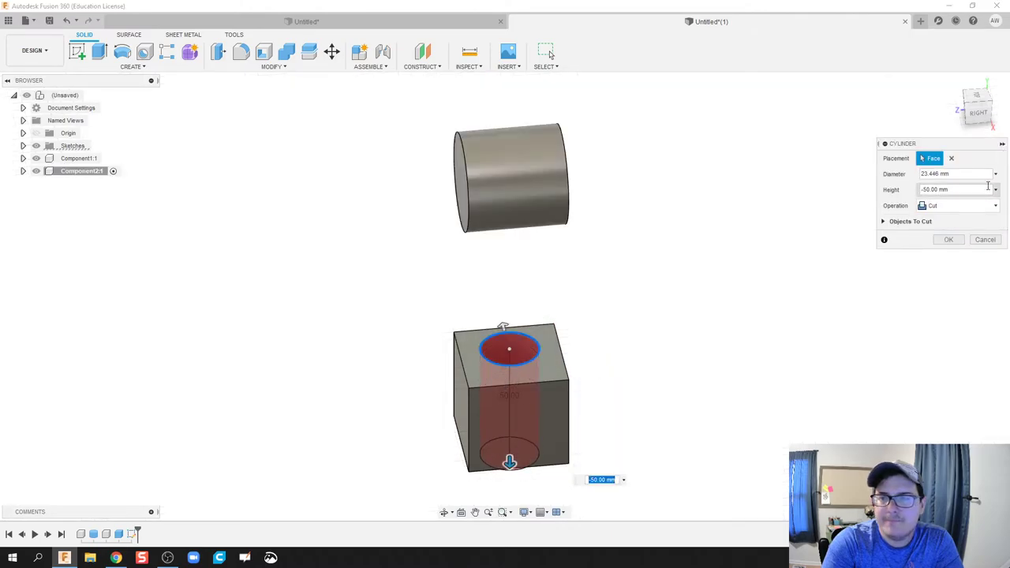
key("Return")
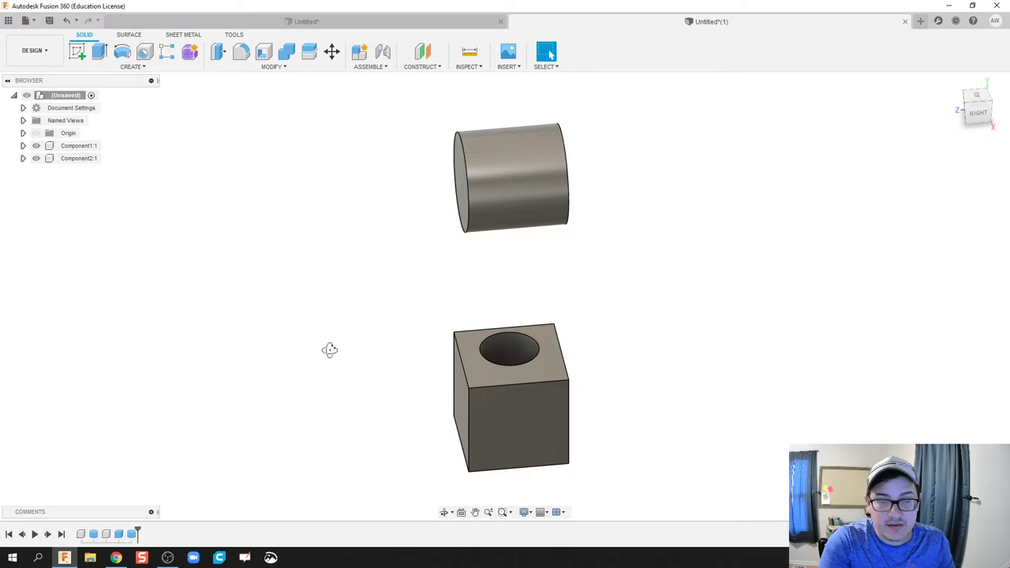
Step: Start Offset Face and select the box's top face
middle_click_drag(330, 350, 422, 275, "shift")
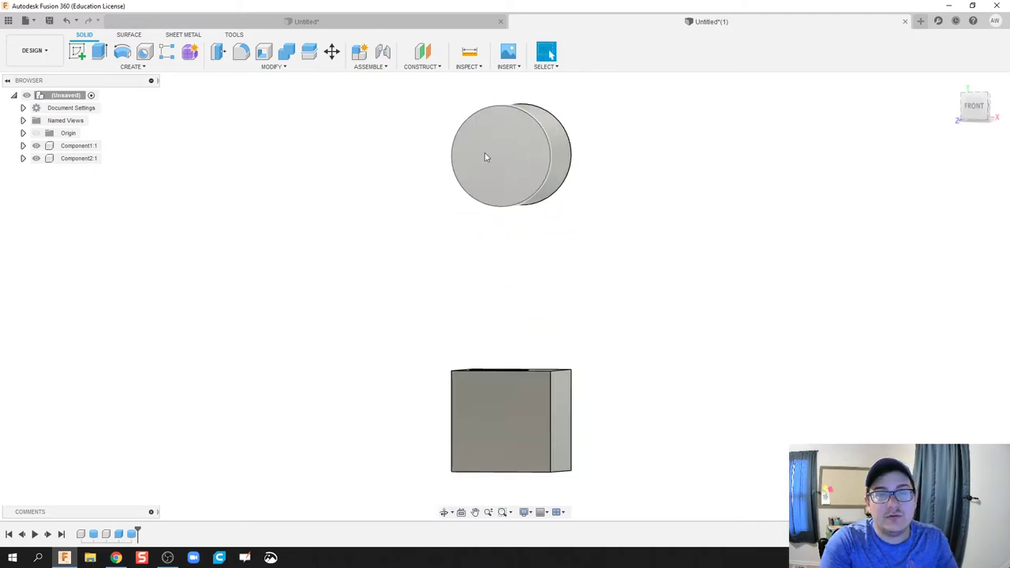
left_click(246, 69)
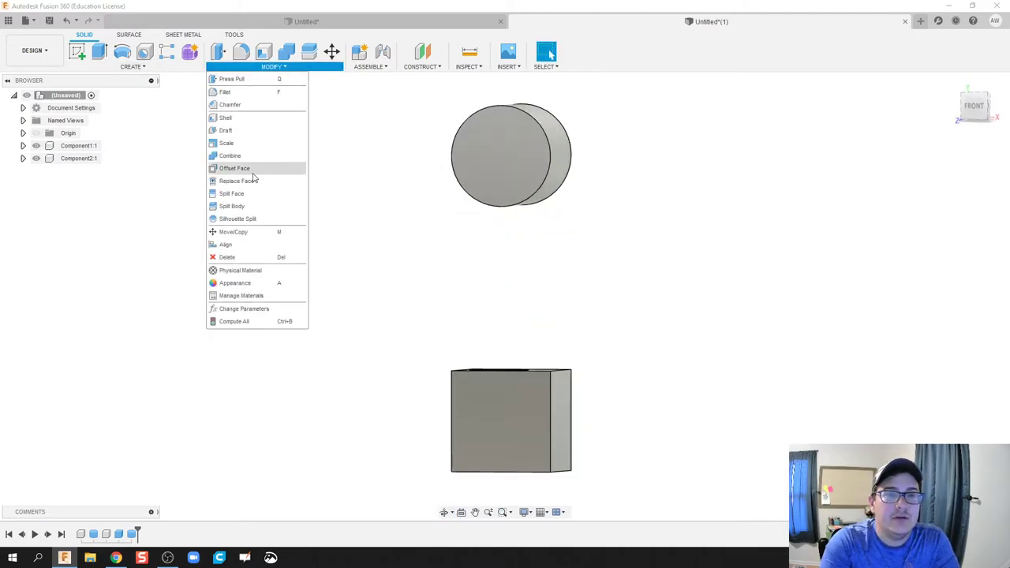
left_click(251, 168)
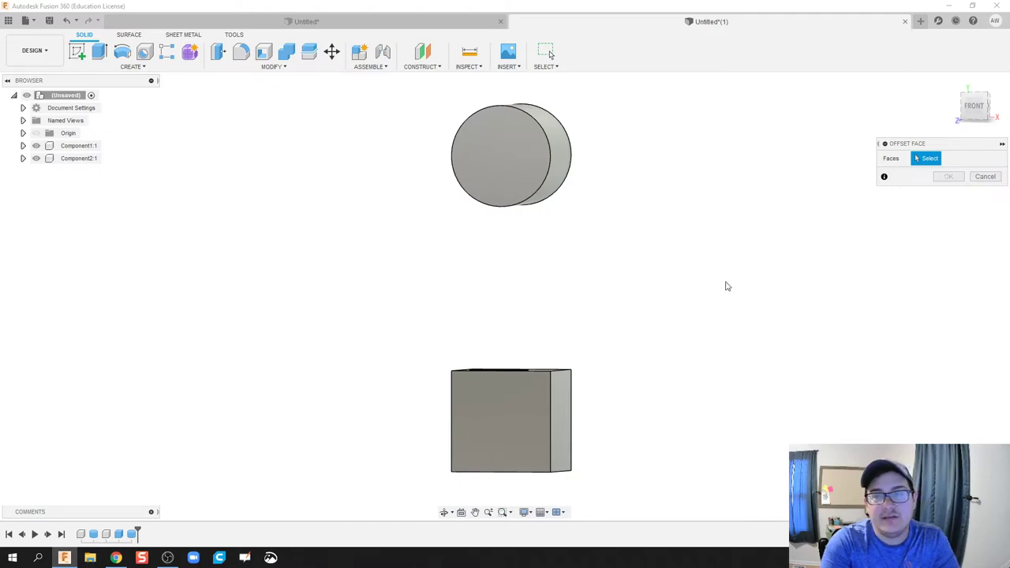
middle_click_drag(653, 296, 564, 354, "shift")
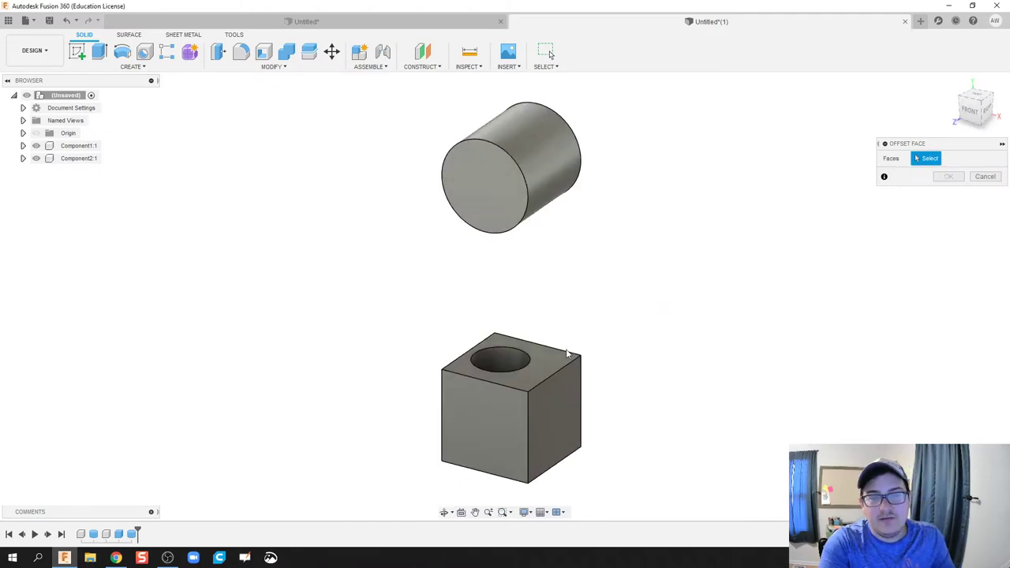
left_click(562, 355)
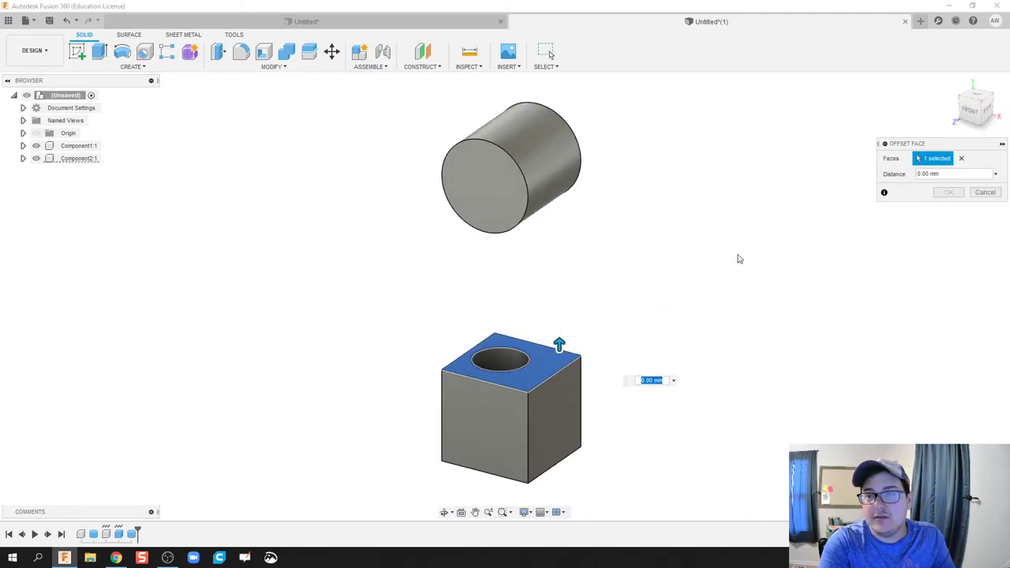
Step: Replace the box's top face with the cylinder's curved surface
left_click(262, 67)
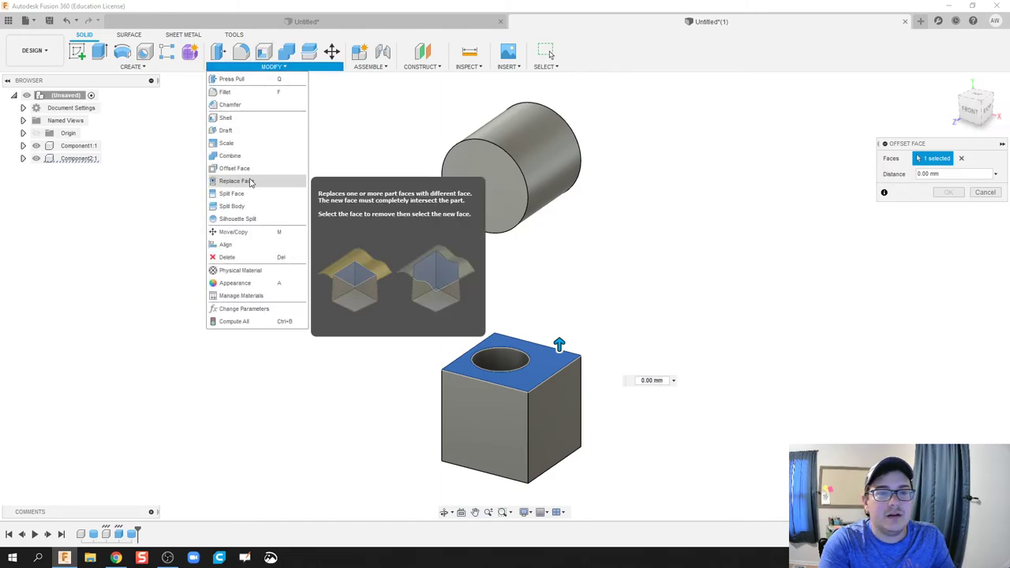
left_click(237, 181)
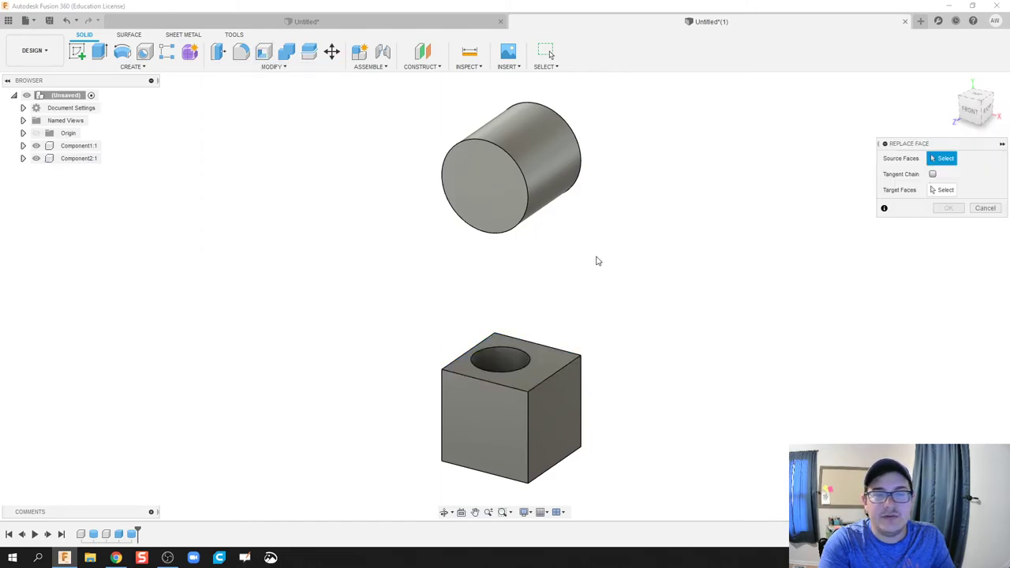
left_click(548, 357)
middle_click_drag(674, 291, 753, 210, "shift")
left_click(943, 189)
left_click(559, 194)
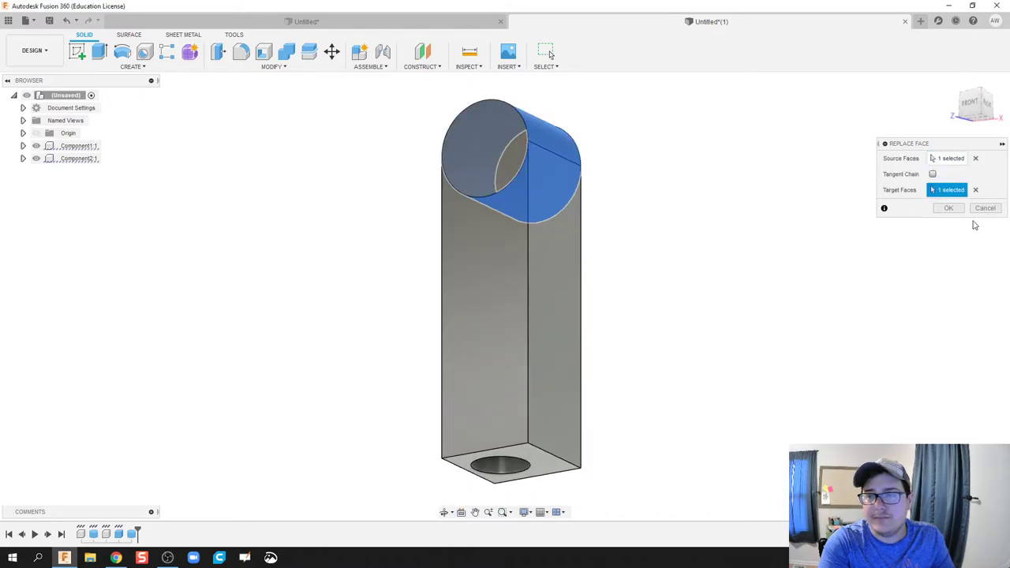
left_click(949, 207)
Step: Toggle box and cylinder visibility to inspect the extended box and cylinder
middle_click_drag(685, 228, 645, 269, "shift")
left_click(38, 160)
left_click(37, 160)
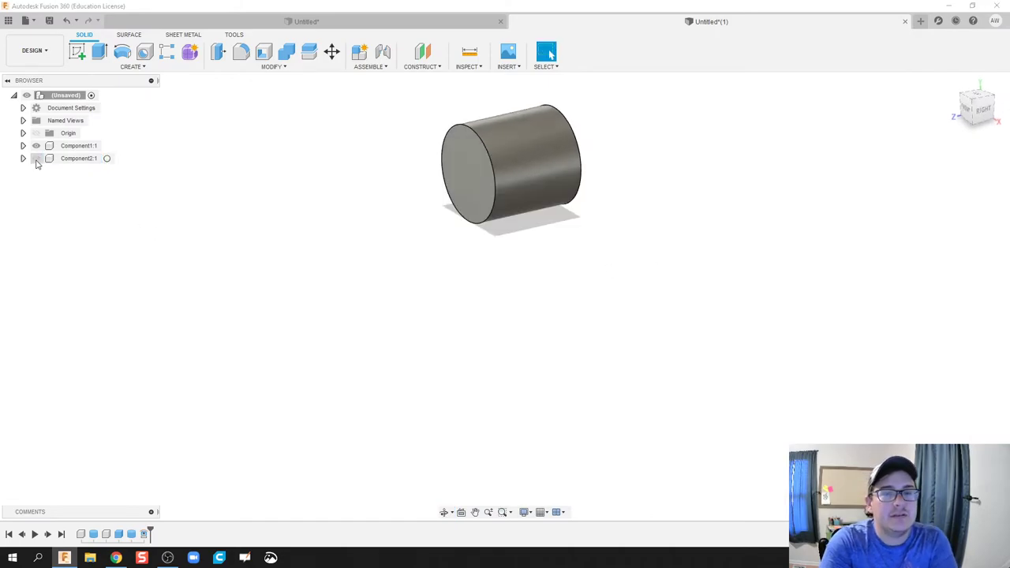
middle_click_drag(236, 314, 244, 263, "shift")
left_click(36, 158)
left_click(36, 147)
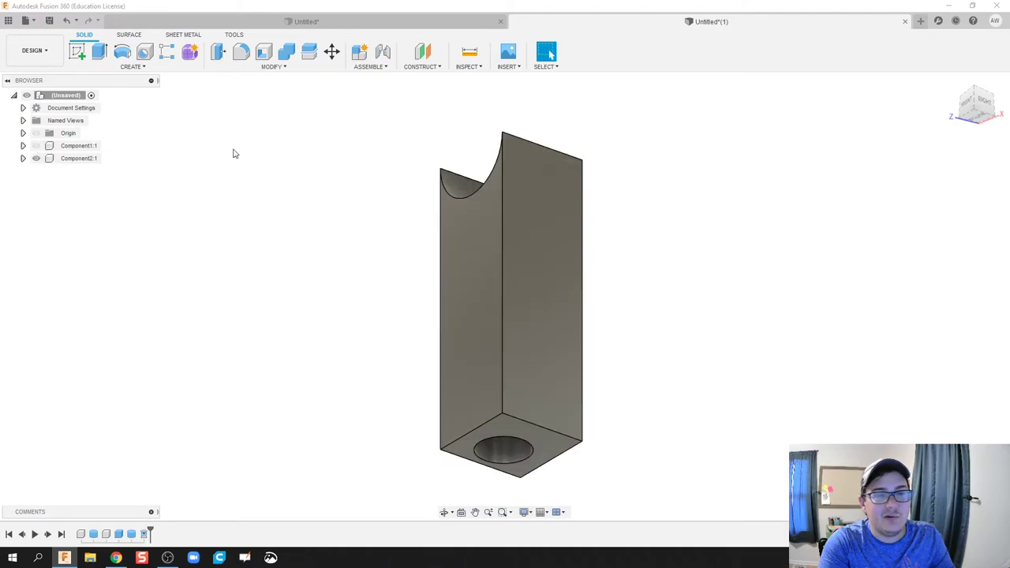
middle_click_drag(244, 153, 280, 257, "shift")
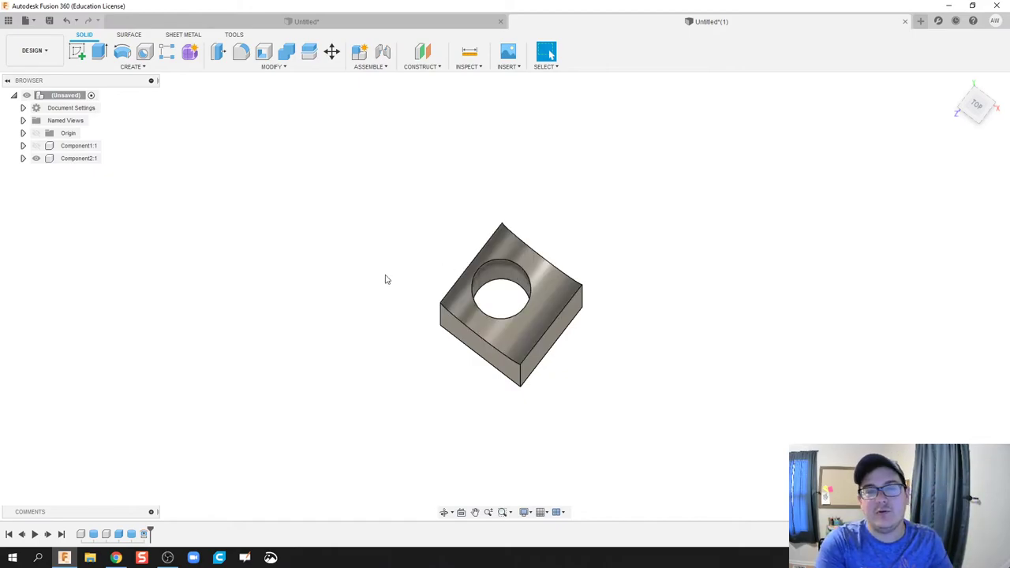
left_click(38, 146)
left_click(37, 146)
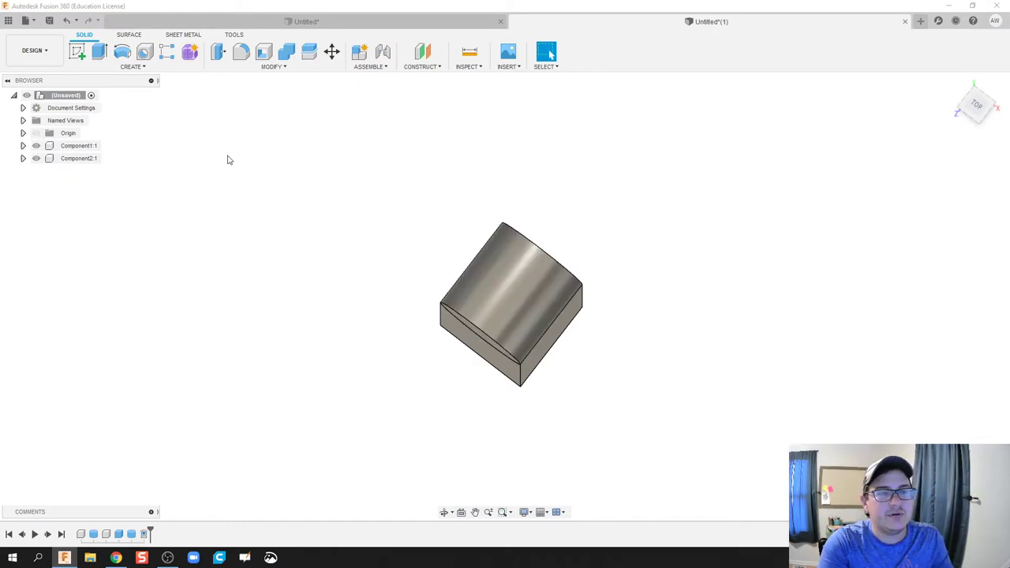
middle_click_drag(299, 232, 276, 138, "shift")
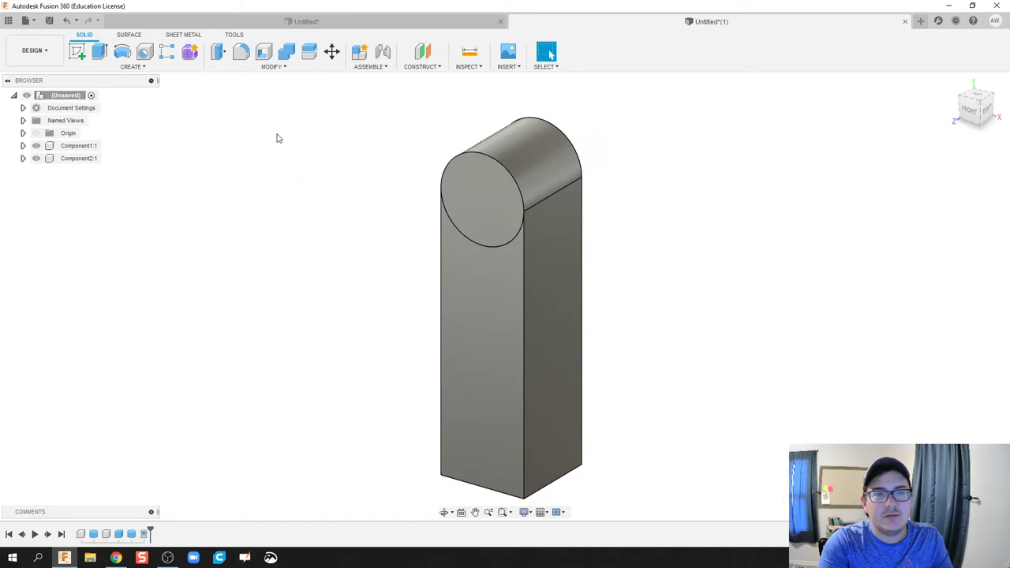
Step: Start Split Body with the cylinder as the body to split
left_click(267, 68)
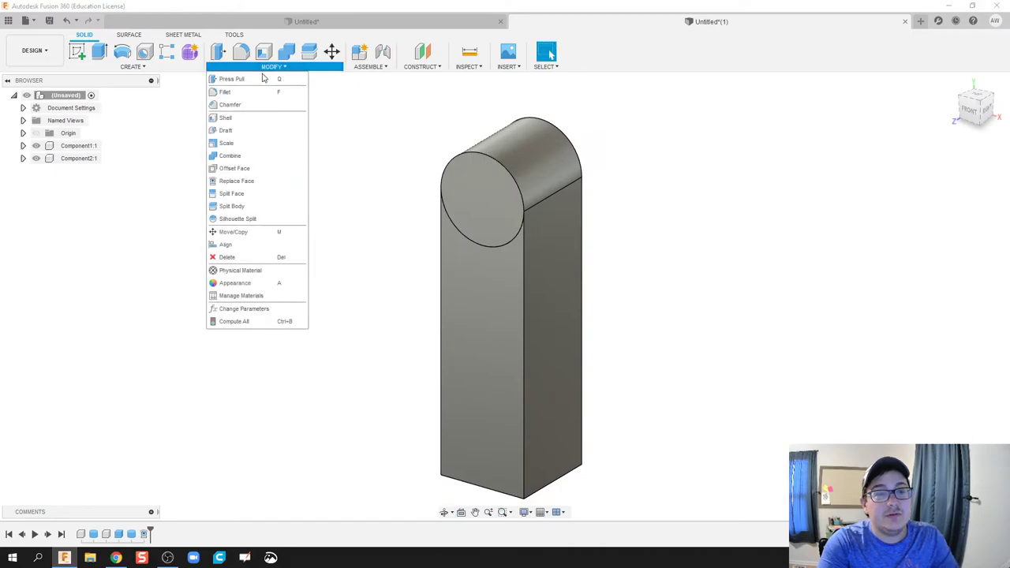
left_click(273, 213)
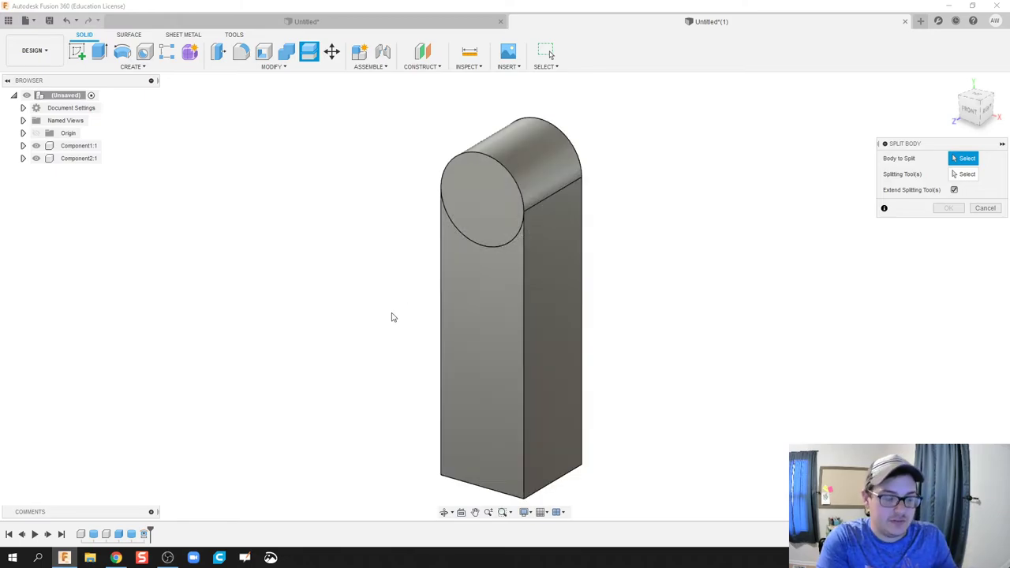
middle_click_drag(390, 318, 372, 260, "shift")
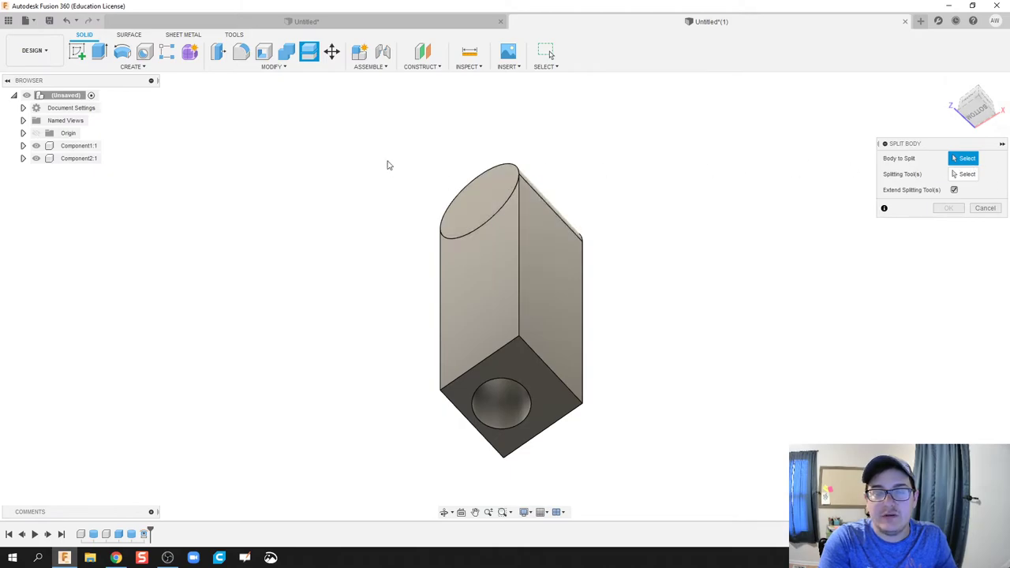
middle_click_drag(390, 163, 388, 197, "shift")
left_click(477, 160)
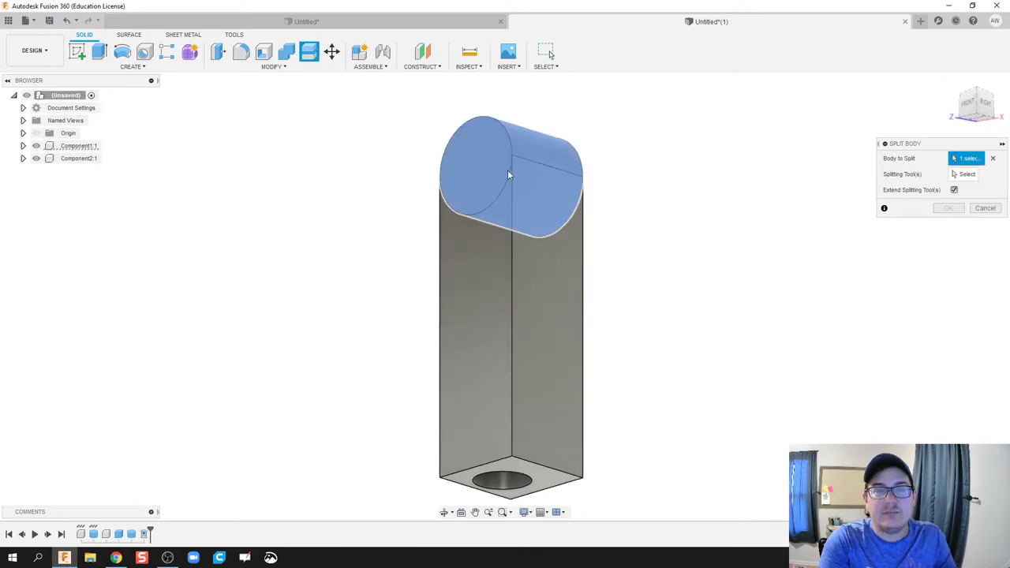
left_click(965, 174)
Step: Use the hole's inner face as the splitting tool and confirm the split
middle_click_drag(706, 350, 708, 239)
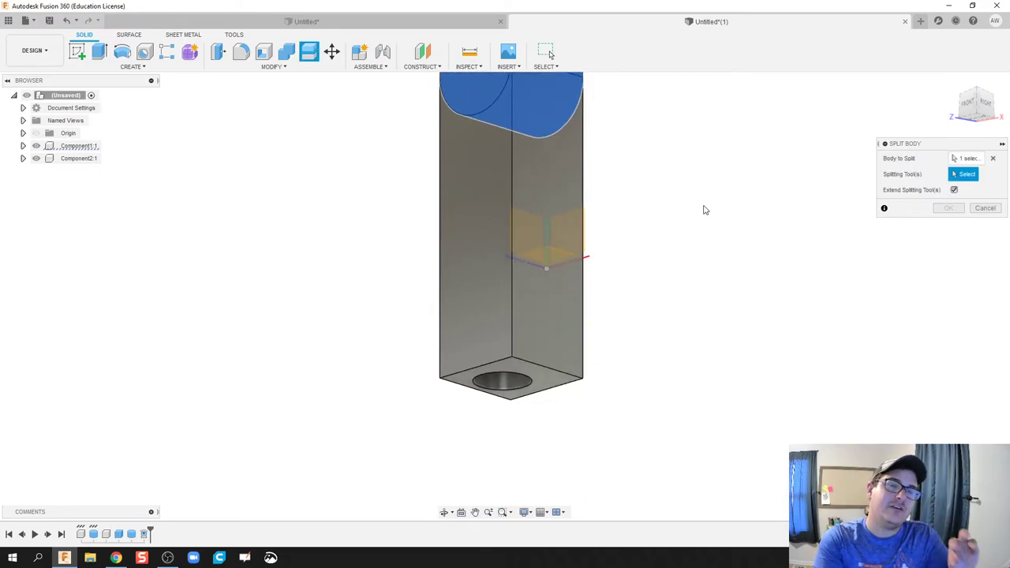
left_click(511, 389)
middle_click_drag(746, 244, 754, 357)
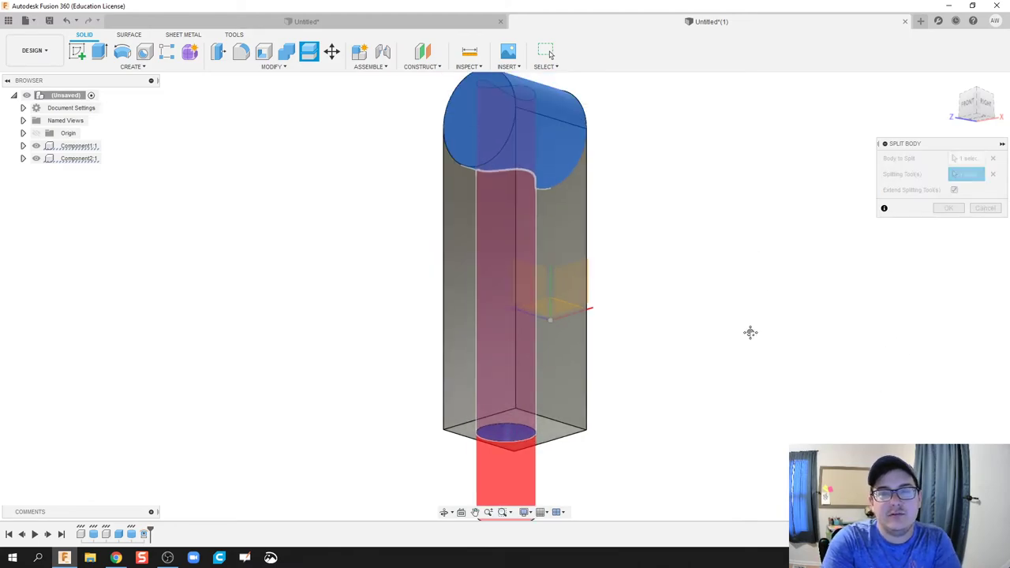
middle_click_drag(712, 237, 722, 185, "shift")
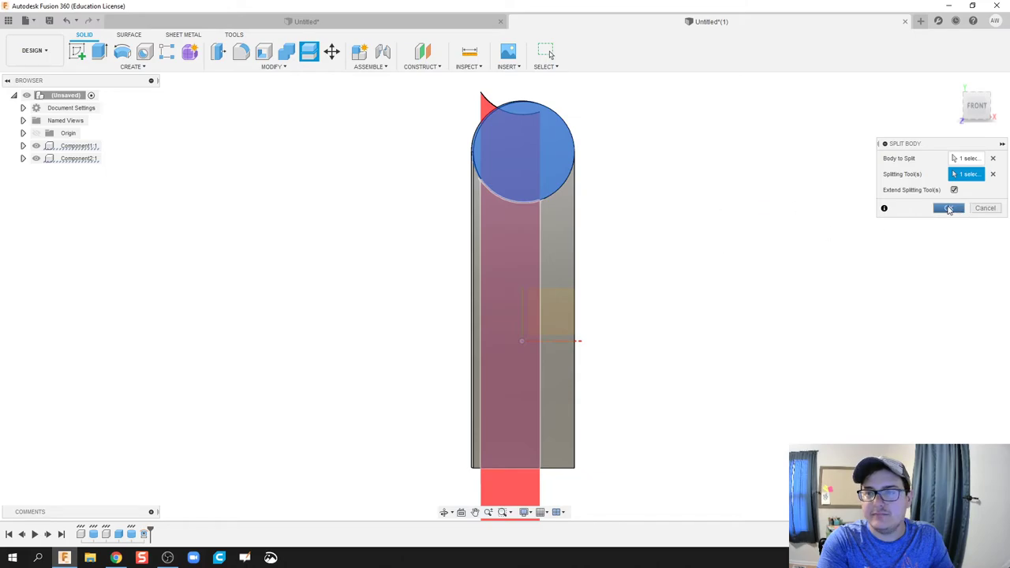
left_click(948, 208)
middle_click_drag(739, 160, 683, 207, "shift")
left_click(539, 334)
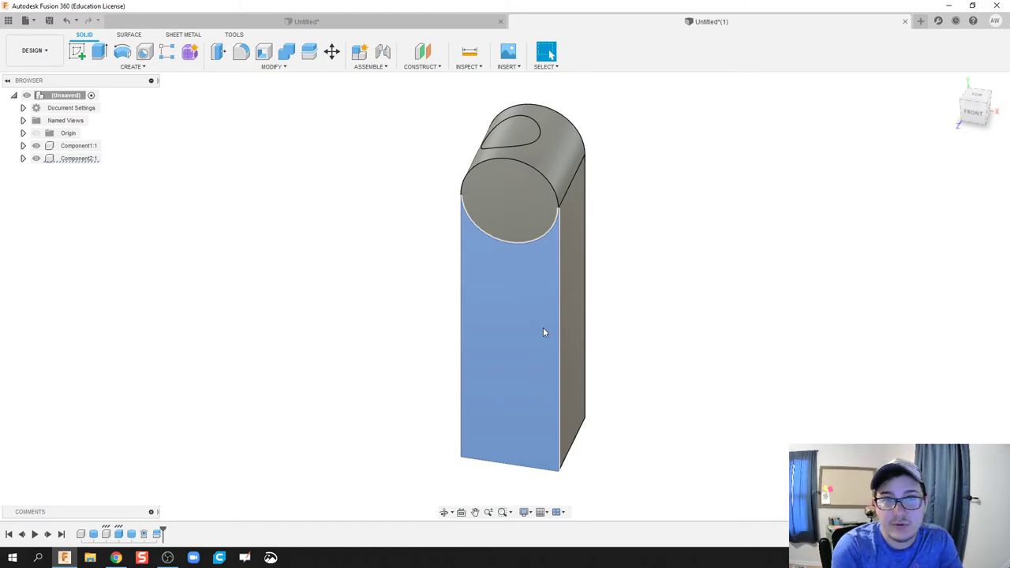
Step: Remove Body2 from Component1:1's Bodies, leaving only Body1
left_click(543, 333)
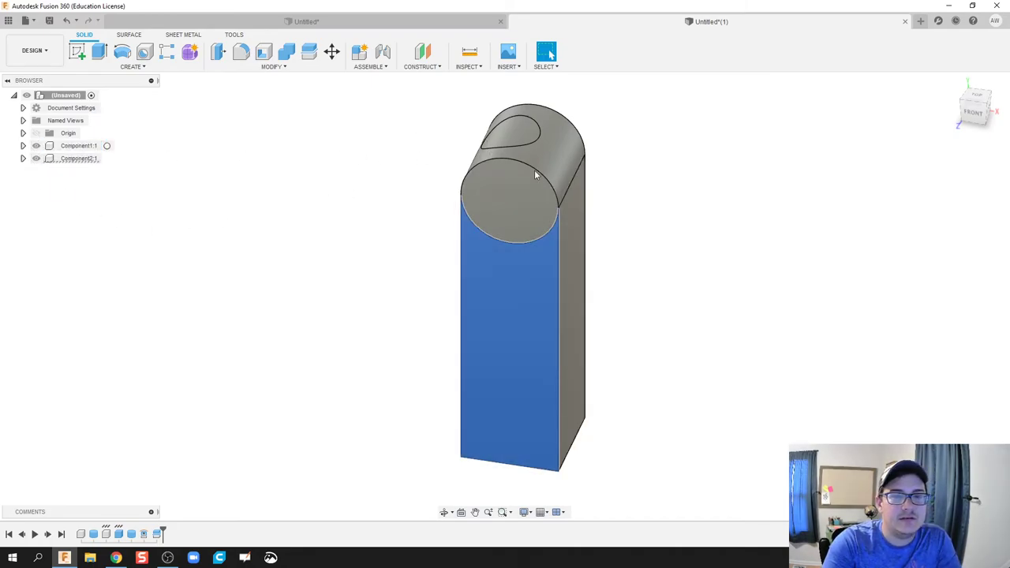
left_click(442, 221)
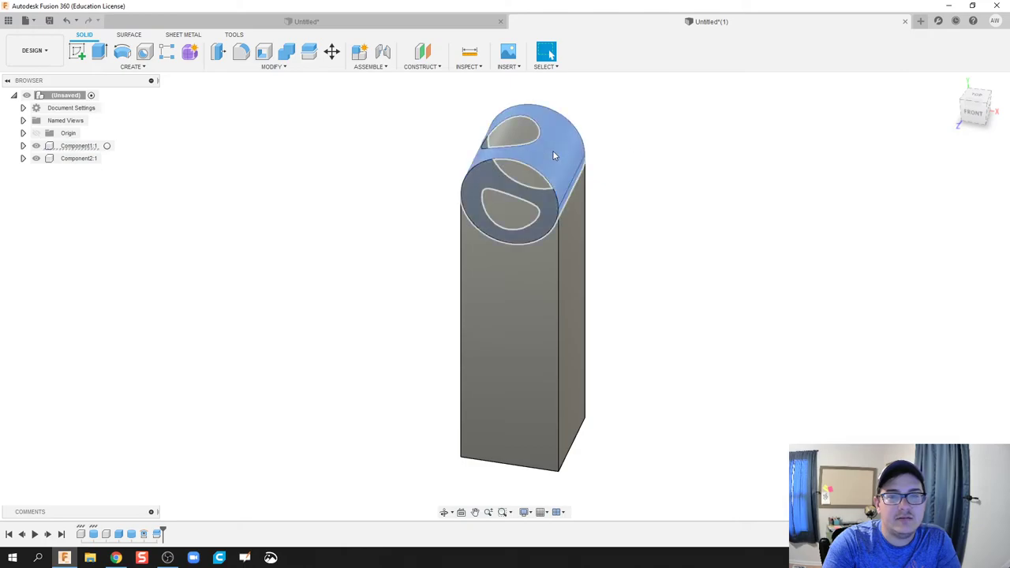
left_click(22, 146)
left_click(32, 171)
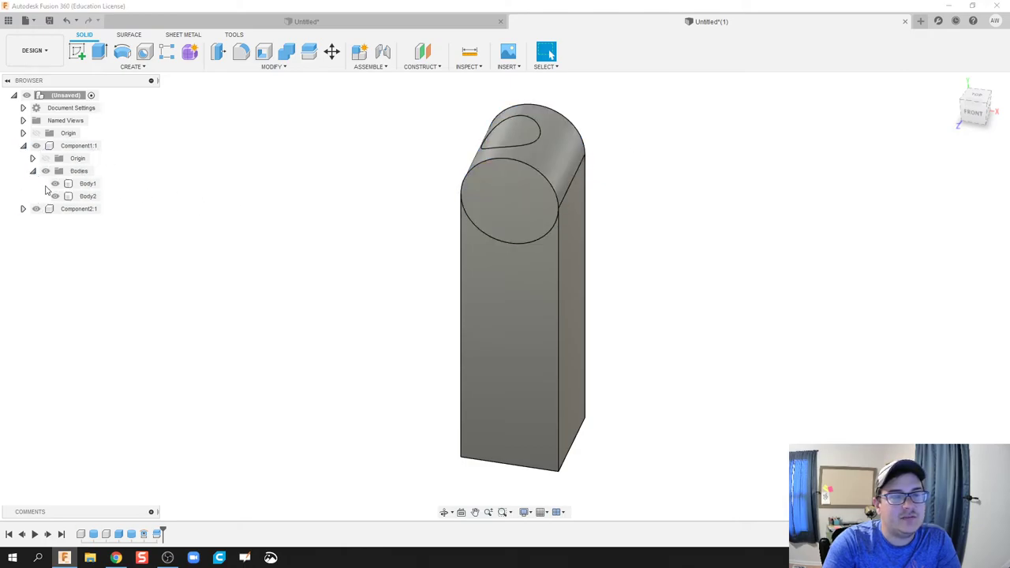
left_click(87, 196)
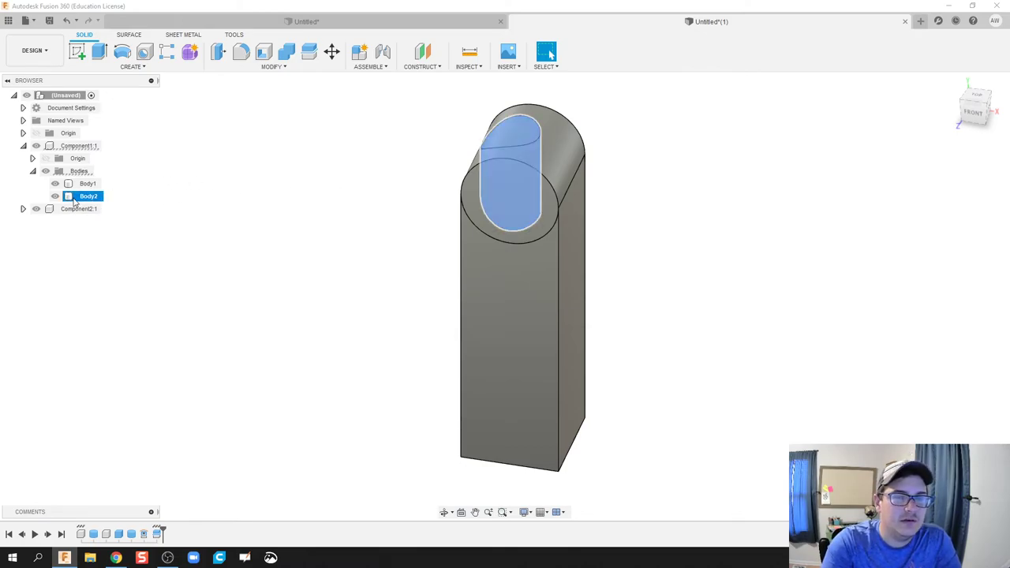
right_click(75, 201)
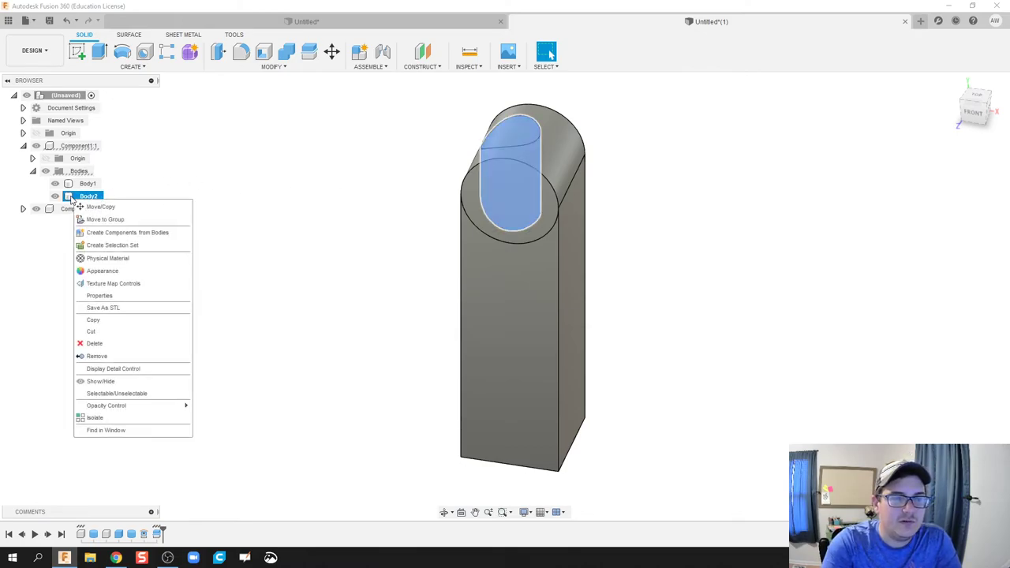
left_click(96, 357)
middle_click_drag(438, 228, 408, 228, "shift")
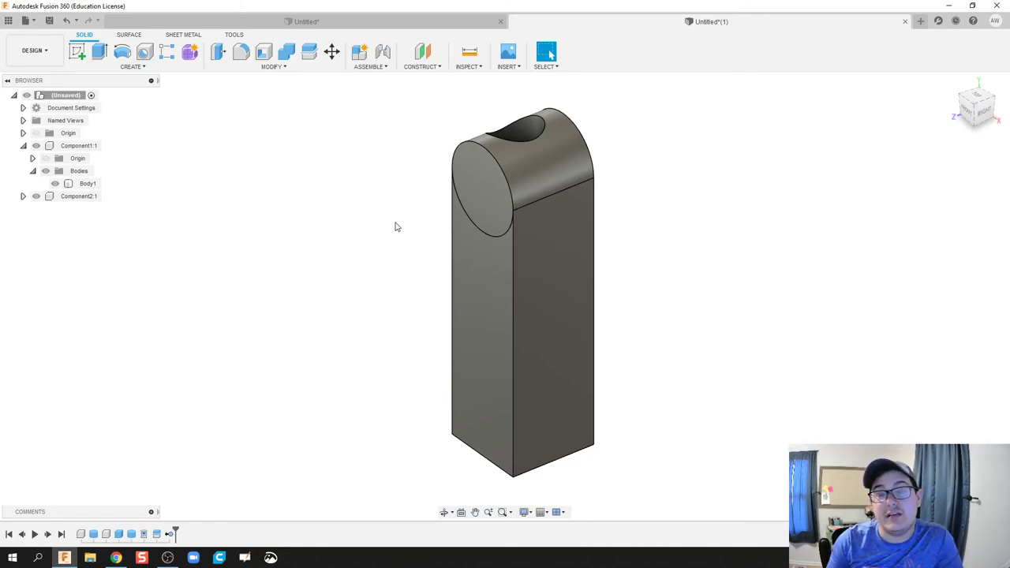
left_click(519, 125)
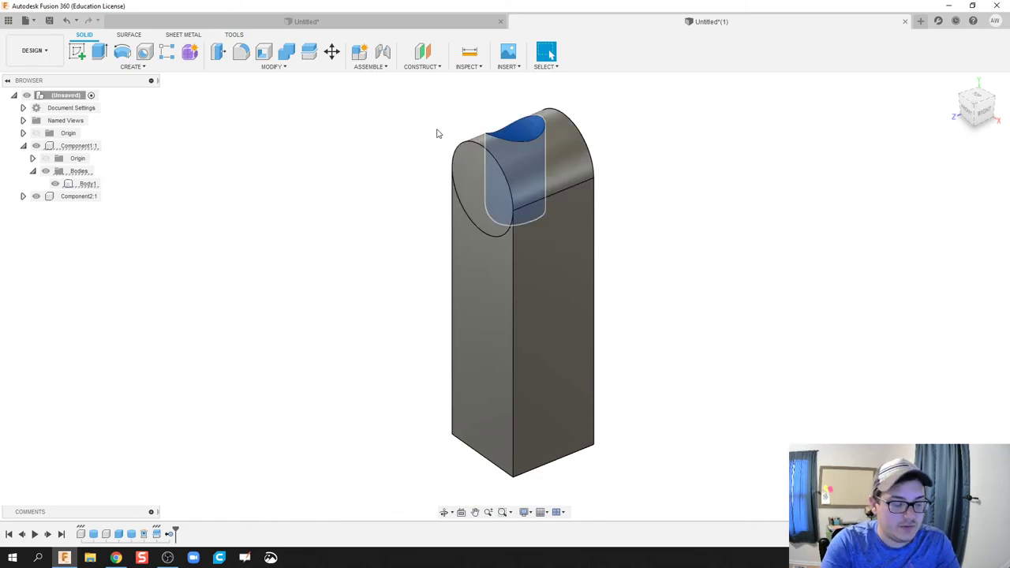
middle_click_drag(438, 132, 442, 185, "shift")
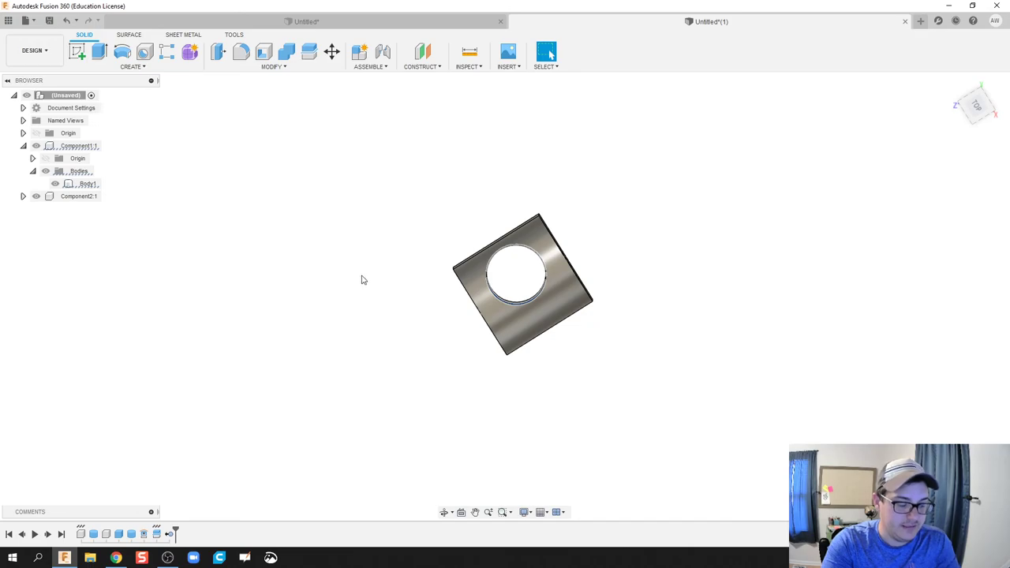
middle_click_drag(363, 279, 391, 213, "shift")
left_click(276, 67)
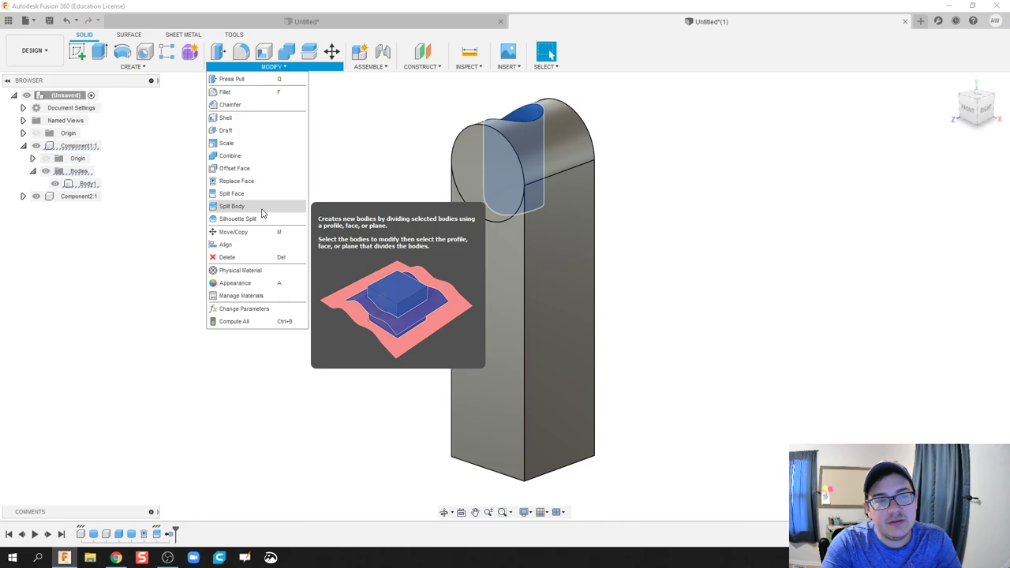
left_click(158, 69)
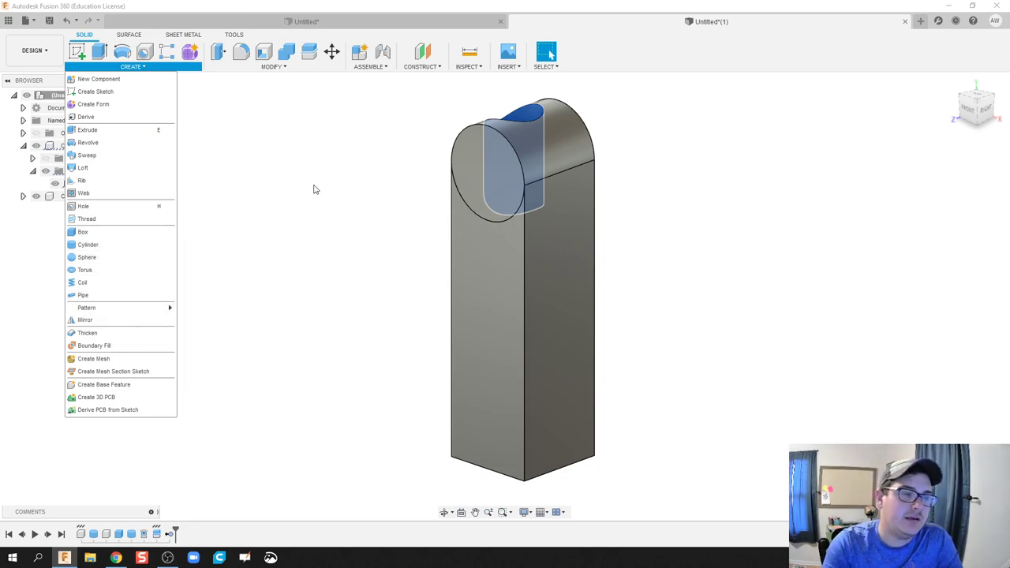
left_click(310, 234)
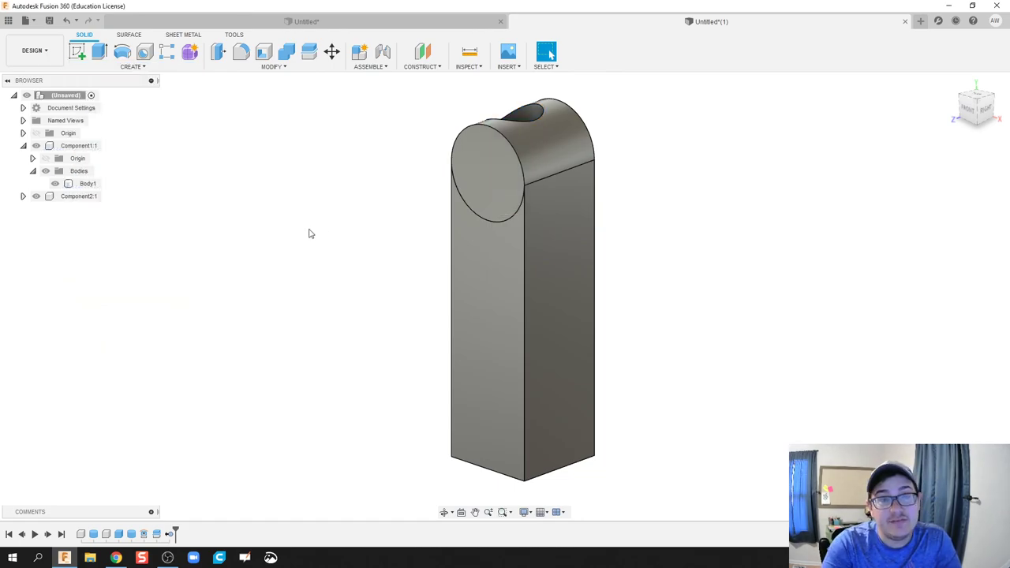